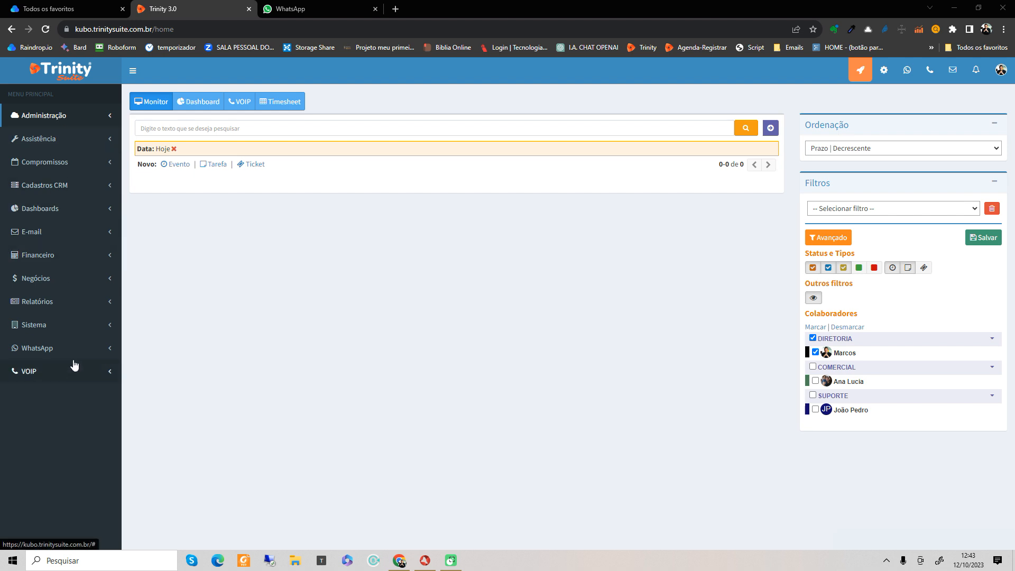
Step: Go to Financeiro > Auxiliares > Bancos to show the bank list
click(61, 261)
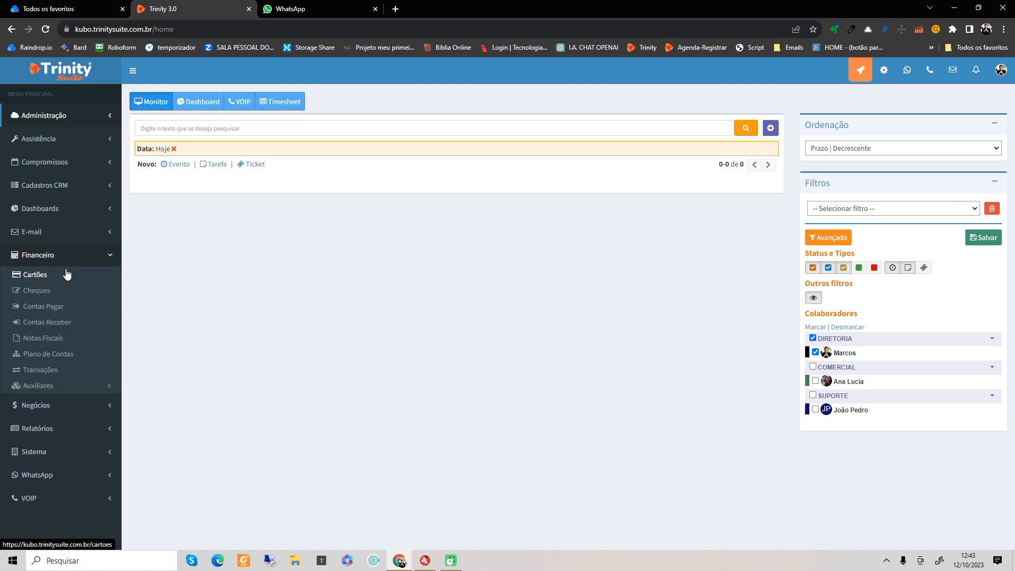
click(79, 390)
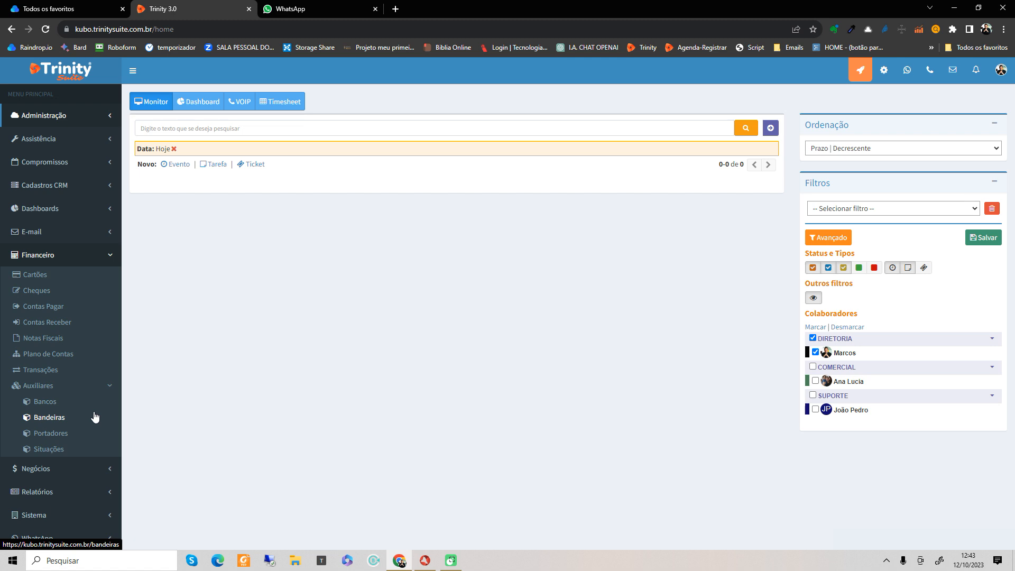
click(43, 404)
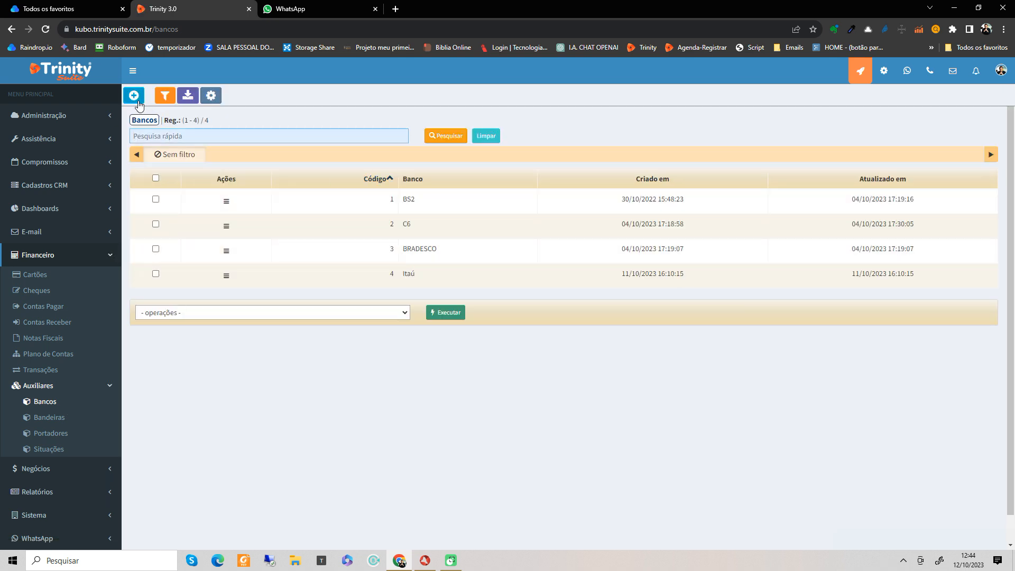
Step: Create and save a new bank 'Ituú'' with number 341, then return to the list
double_click(464, 201)
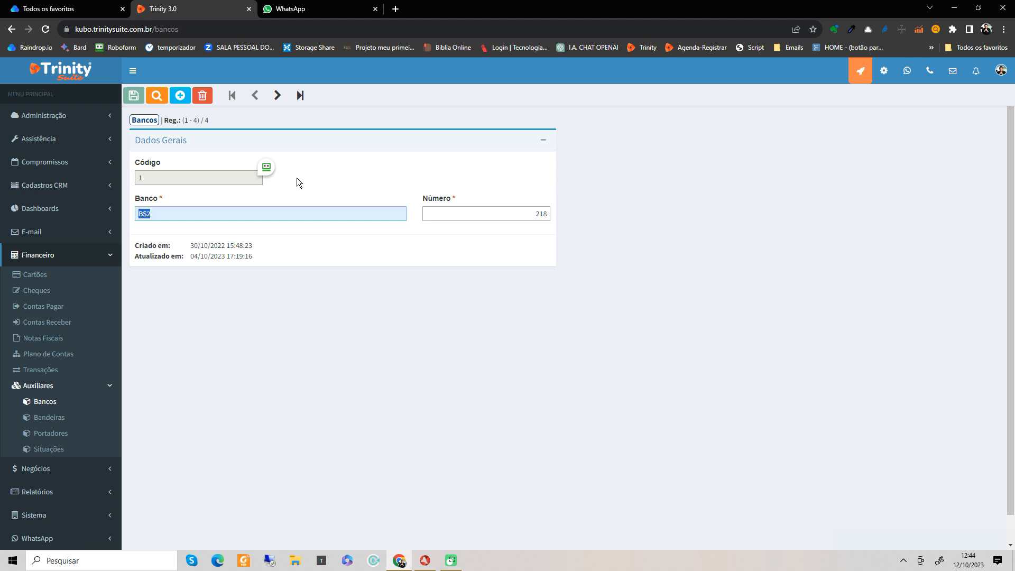
click(181, 96)
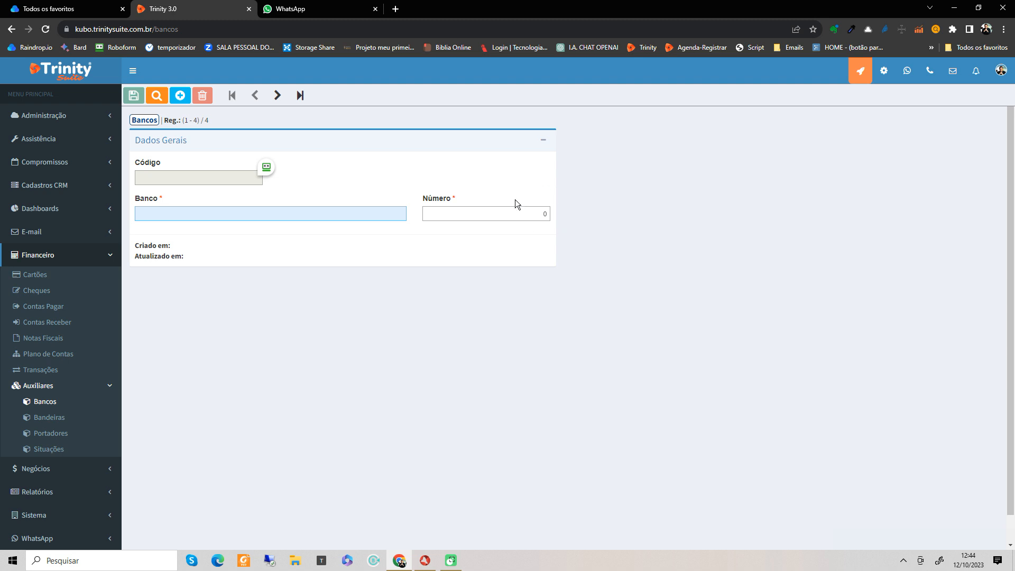
text(Ituú')
key(Tab)
text(341)
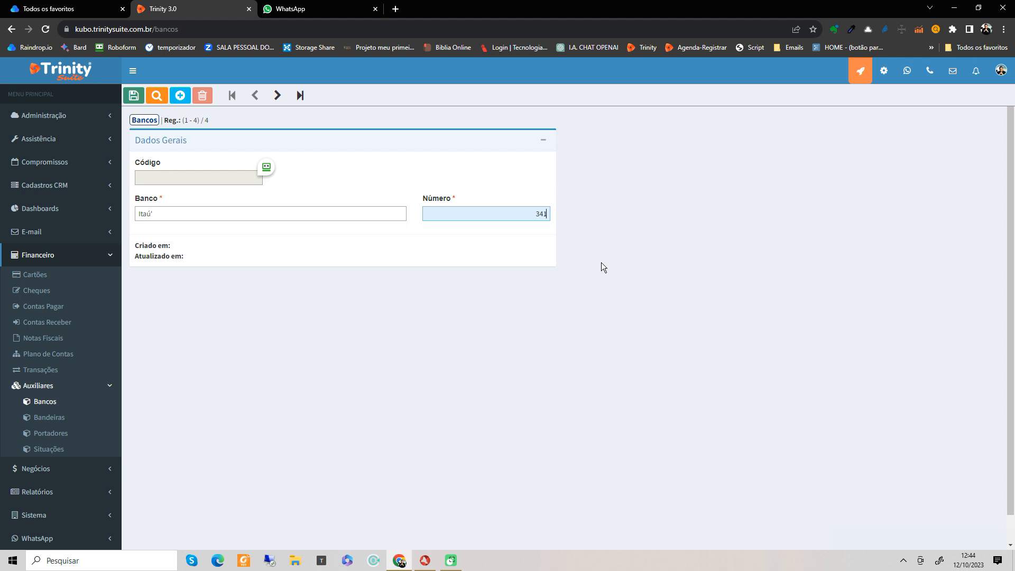
click(136, 100)
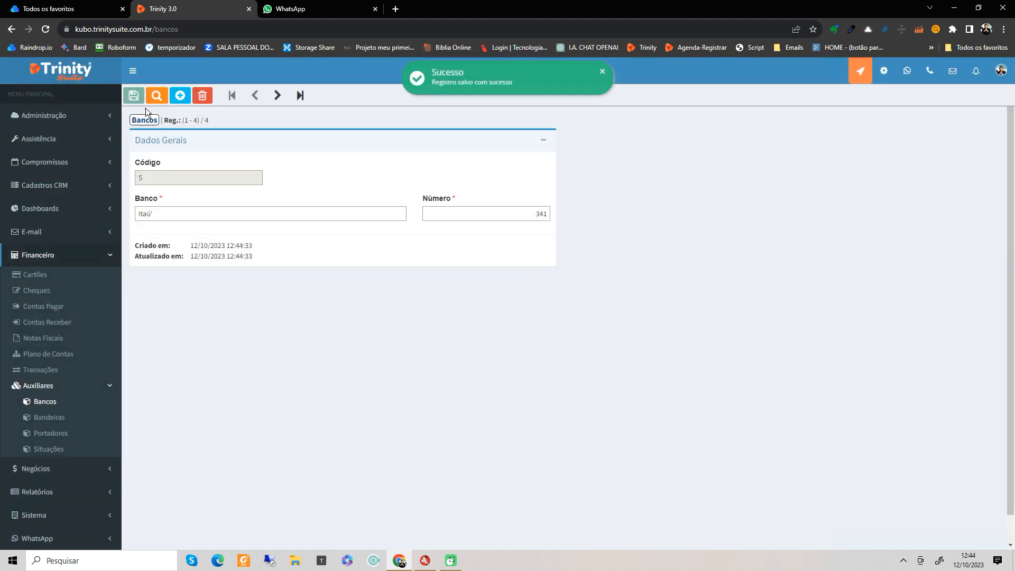
click(152, 96)
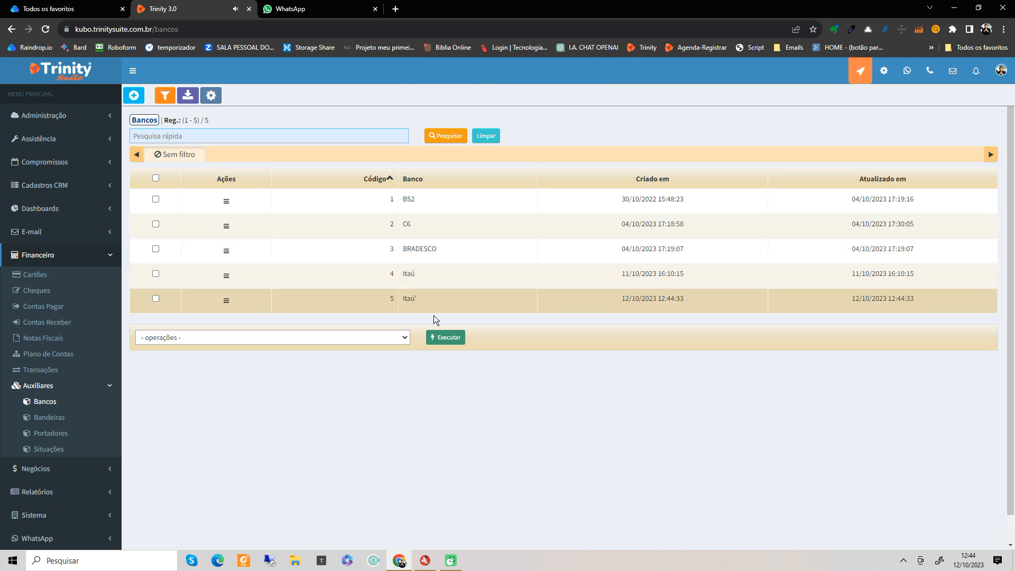
Step: Delete the Itaú' bank (record 5) with the Excluir bulk operation and confirm
click(155, 298)
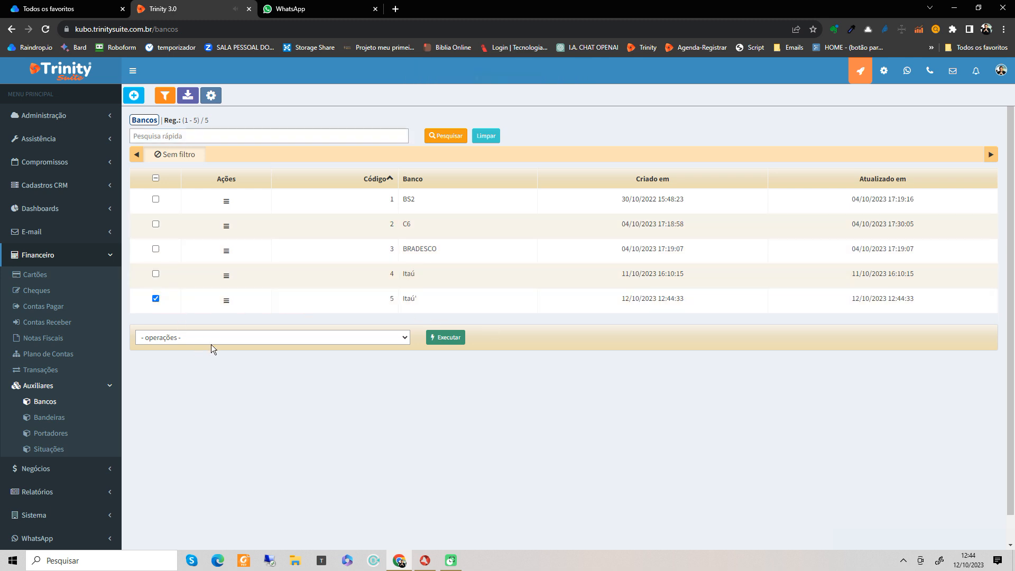
click(211, 342)
click(210, 361)
click(431, 338)
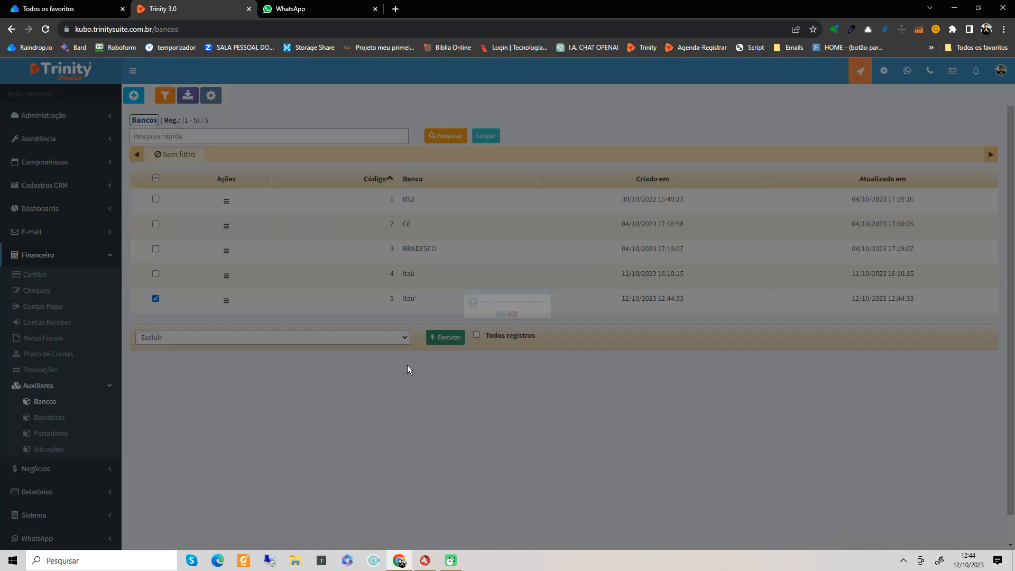
click(486, 337)
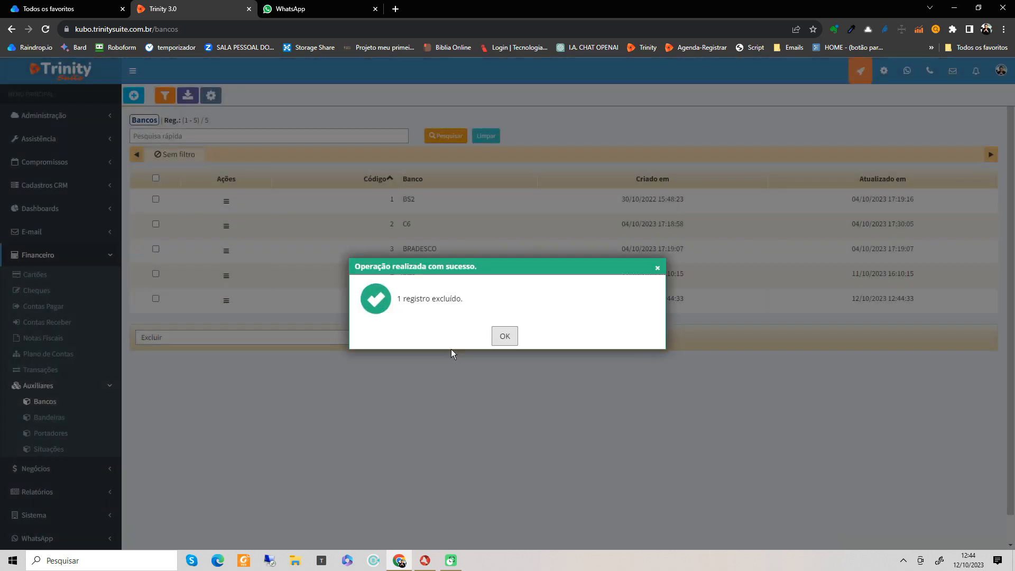
click(502, 342)
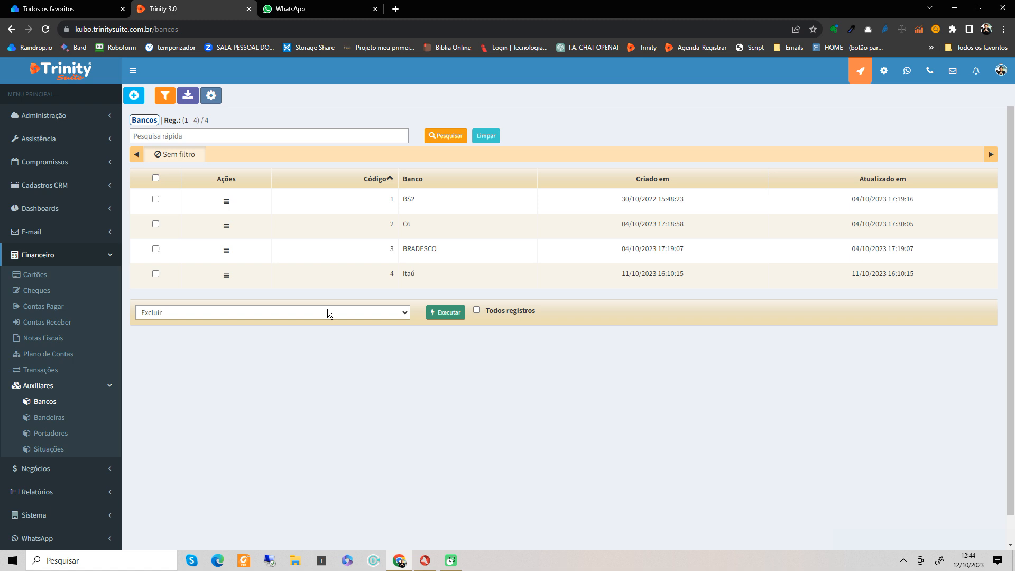
click(57, 433)
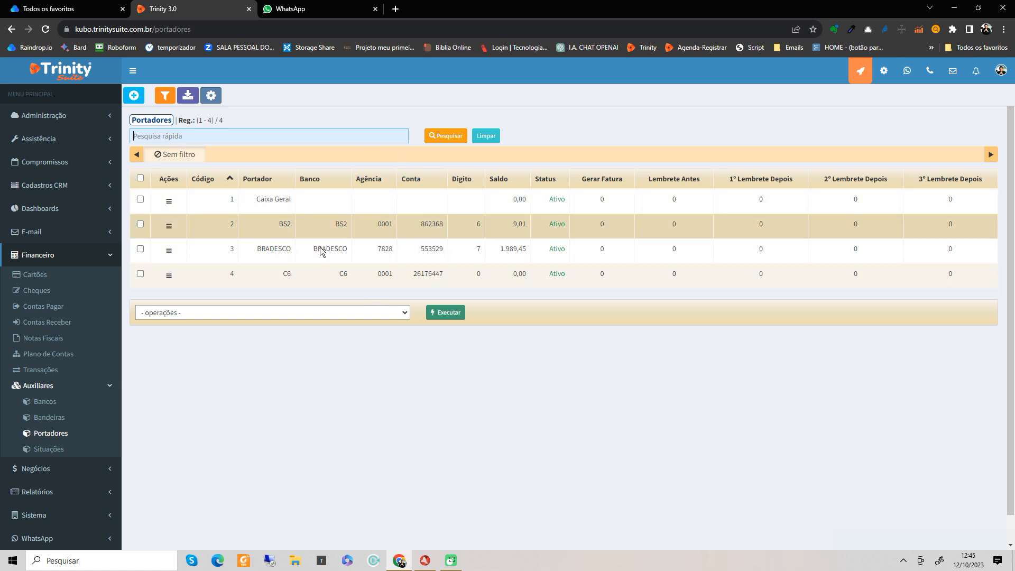
Step: Start a new blank carrier record in Portadores
click(133, 98)
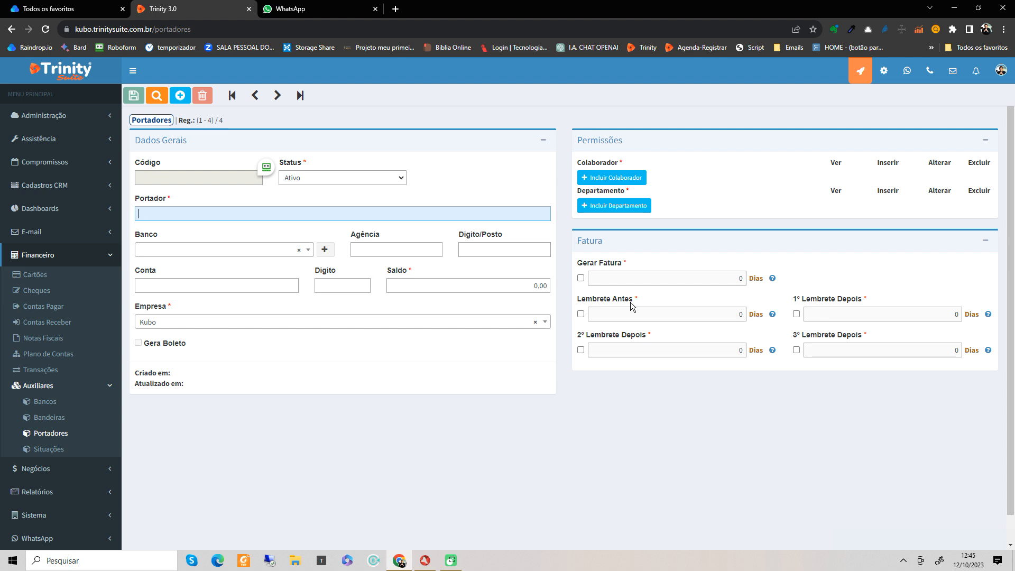
Step: Name the carrier 'Bradesco Investimento' and choose BRADESCO as its bank
text(Bradesco Investimento)
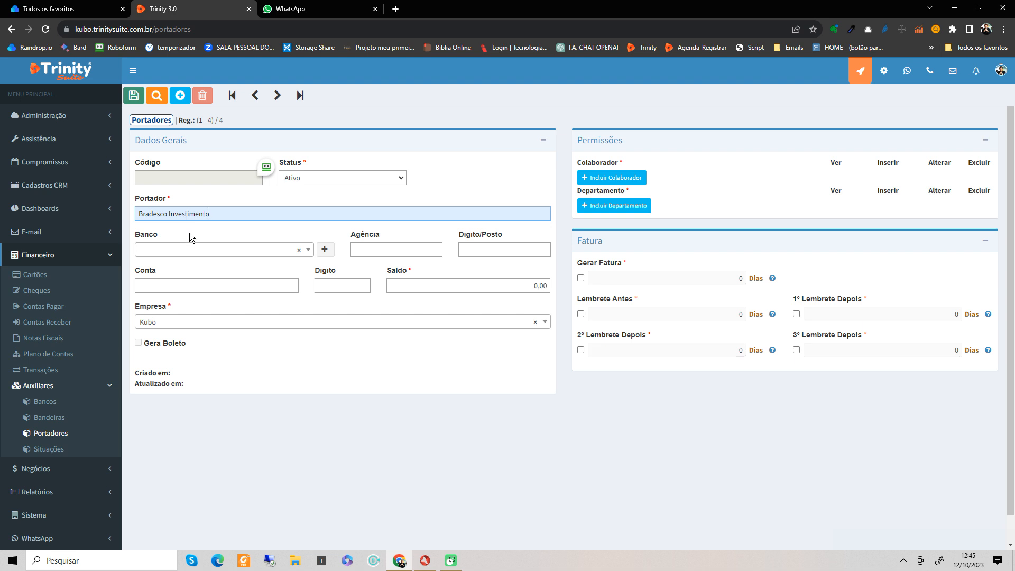
click(170, 259)
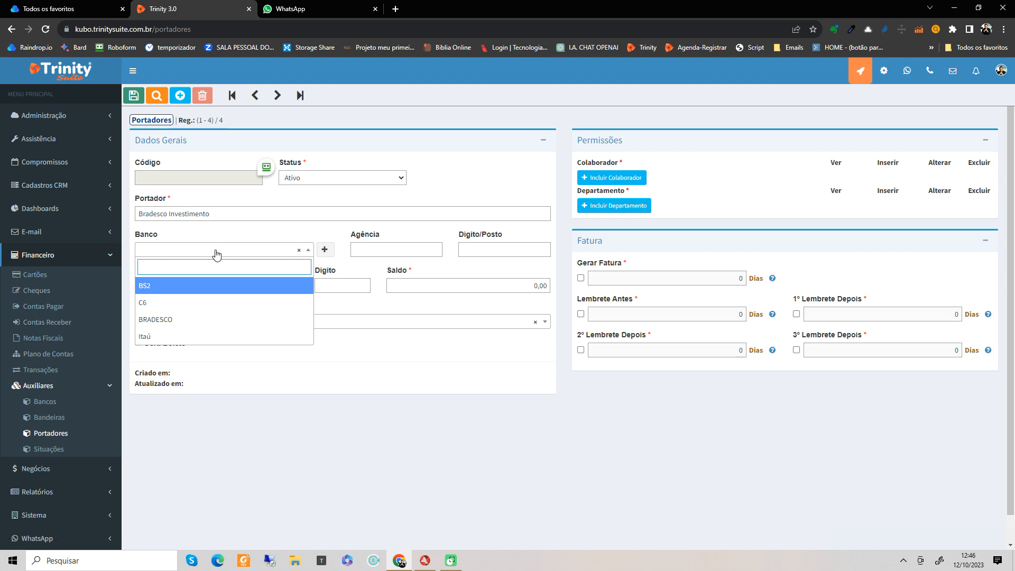
click(168, 319)
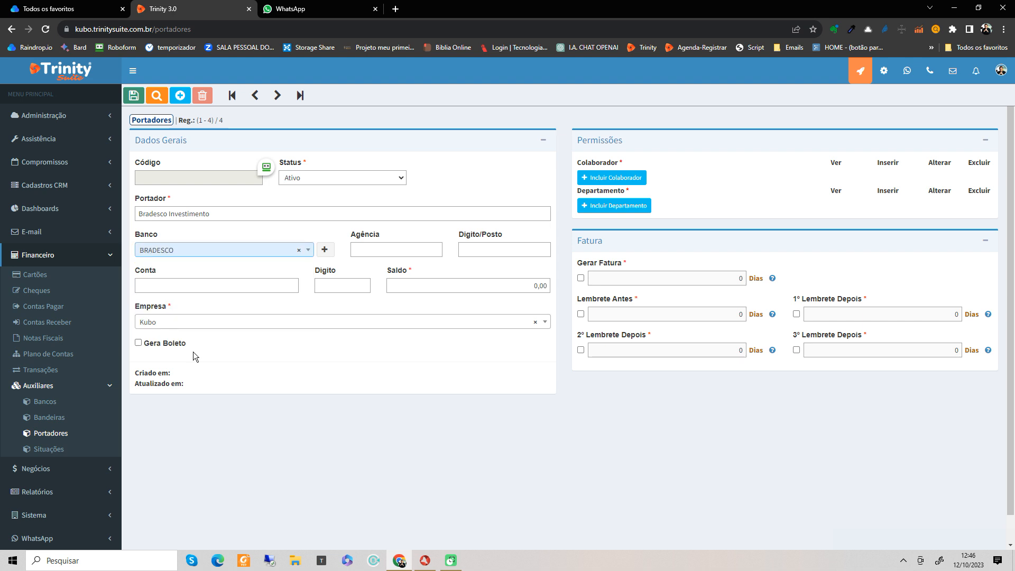
click(399, 251)
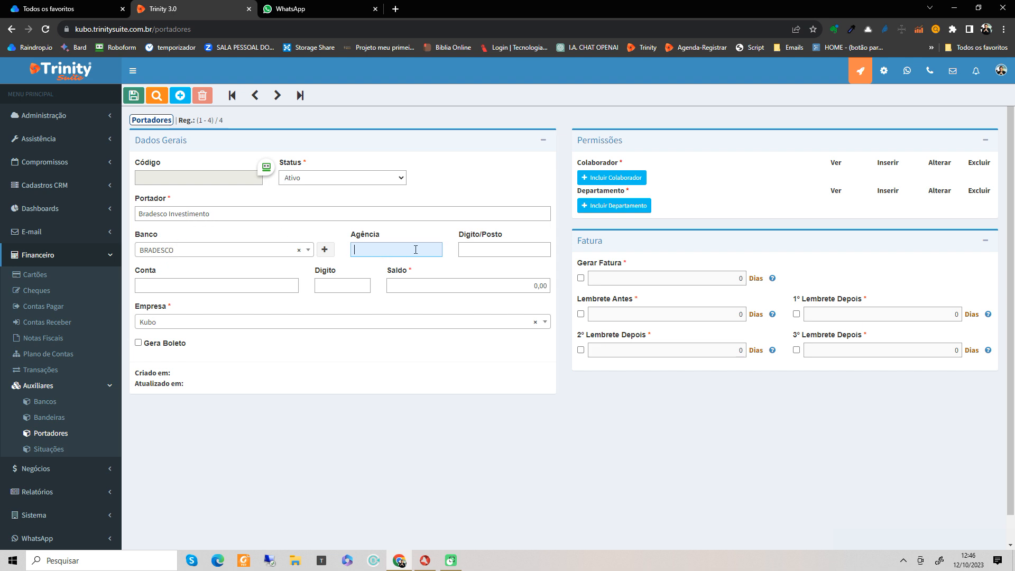
key(Tab)
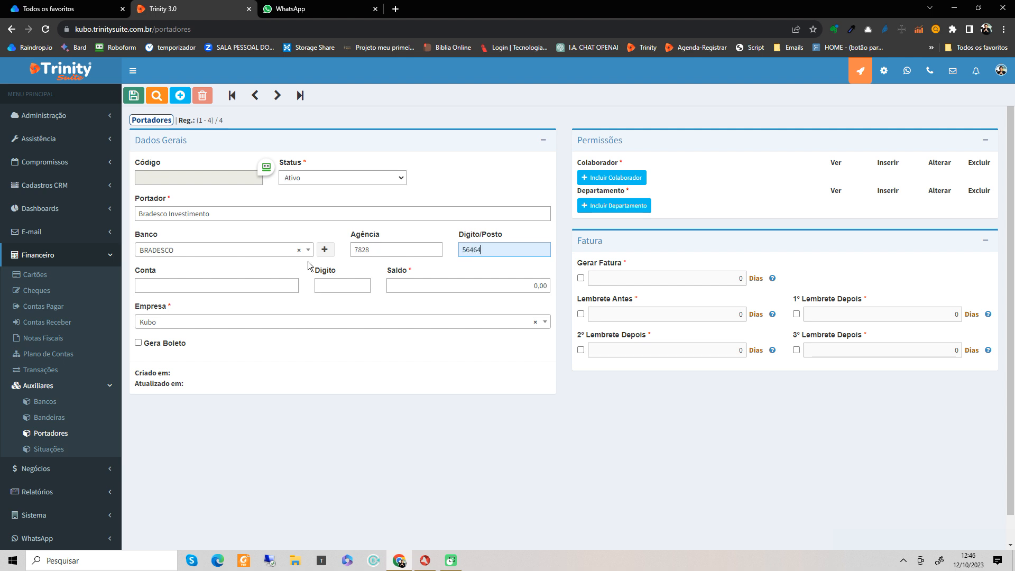
drag(495, 248, 419, 246)
key(BackSpace)
click(255, 281)
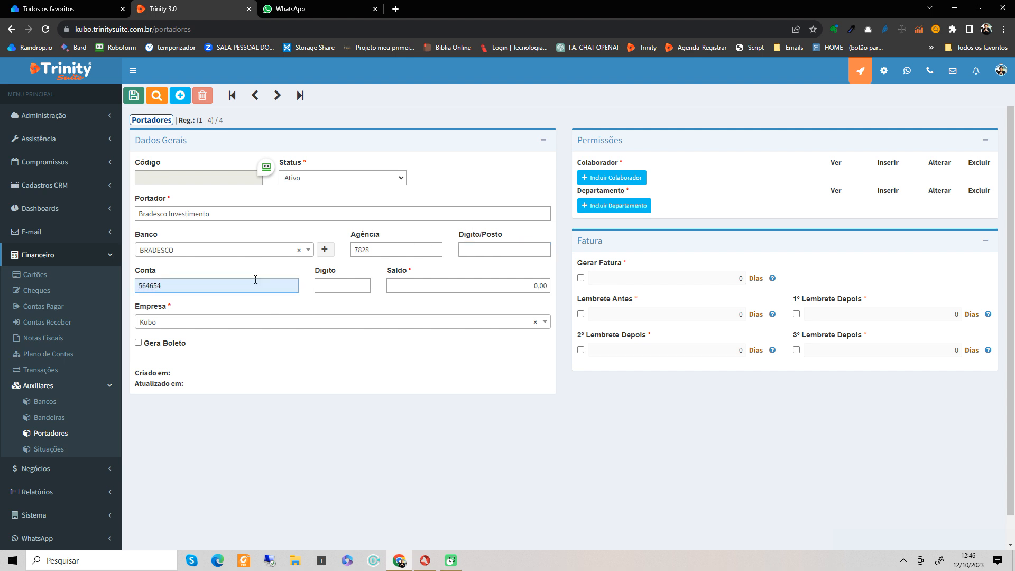
key(Tab)
text(7)
key(Tab)
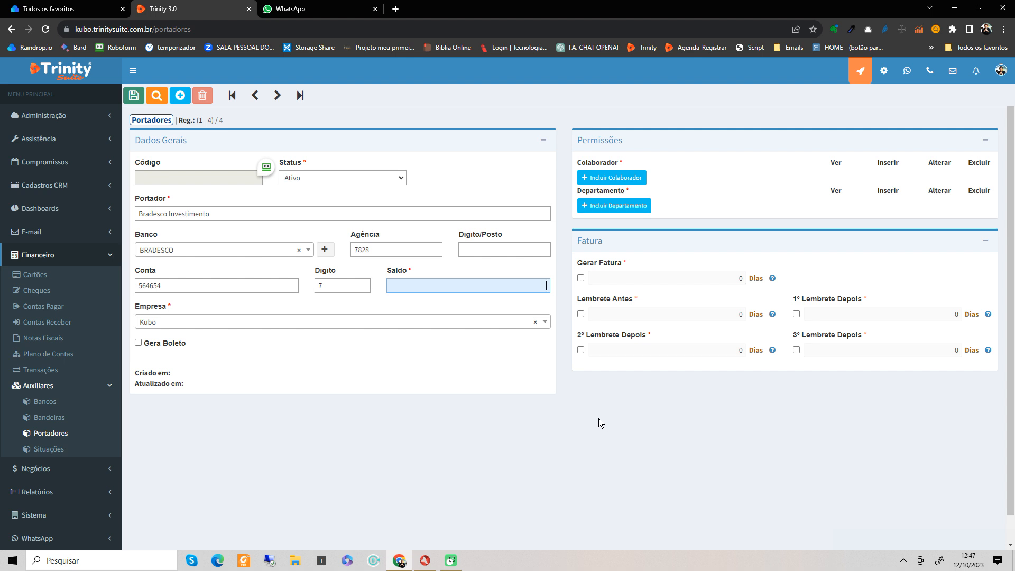
click(505, 302)
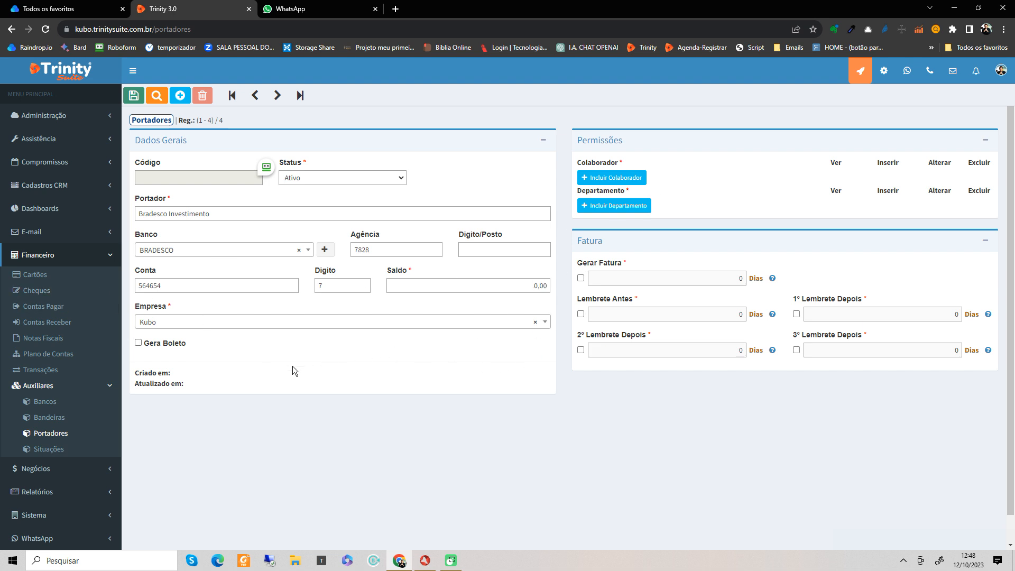
Step: Enable Gera Boleto on the carrier
click(138, 343)
Step: Scroll through the carrier form to review the newly revealed boleto settings
scroll(209, 368, down, 1)
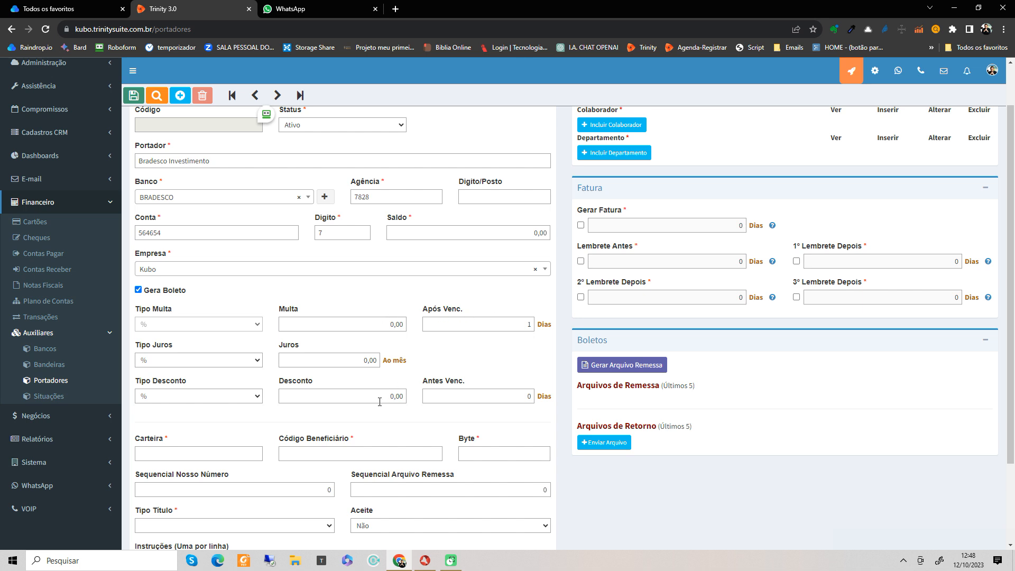
scroll(379, 401, up, 1)
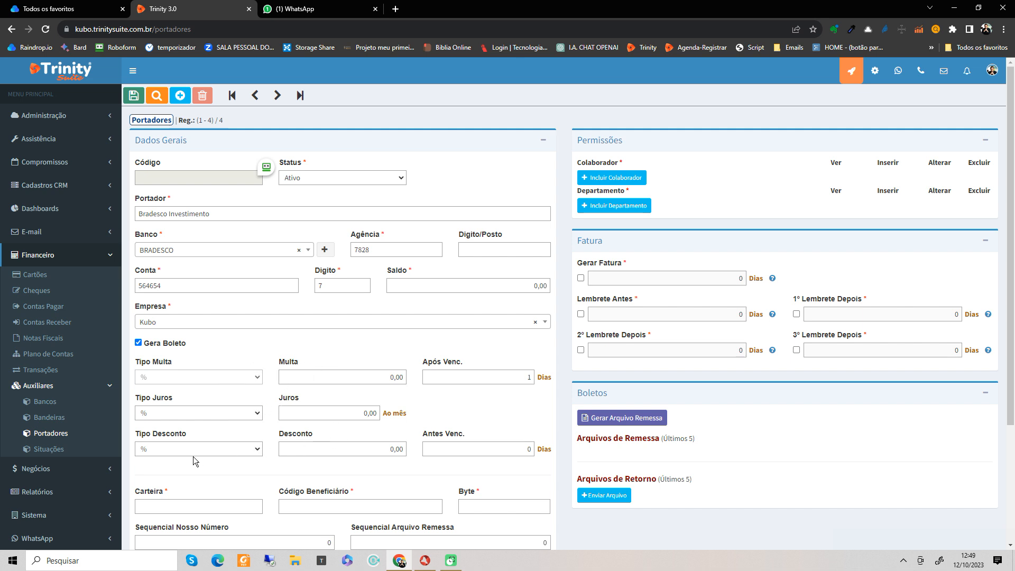
Step: Scroll down to the boleto fields and expand the Tipo Título list
scroll(201, 452, down, 2)
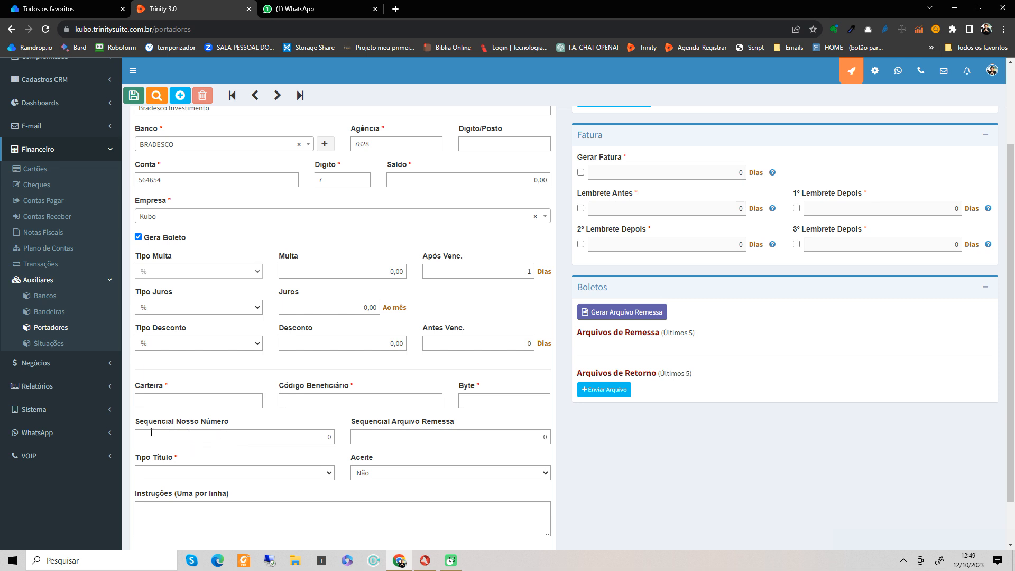
scroll(309, 421, down, 1)
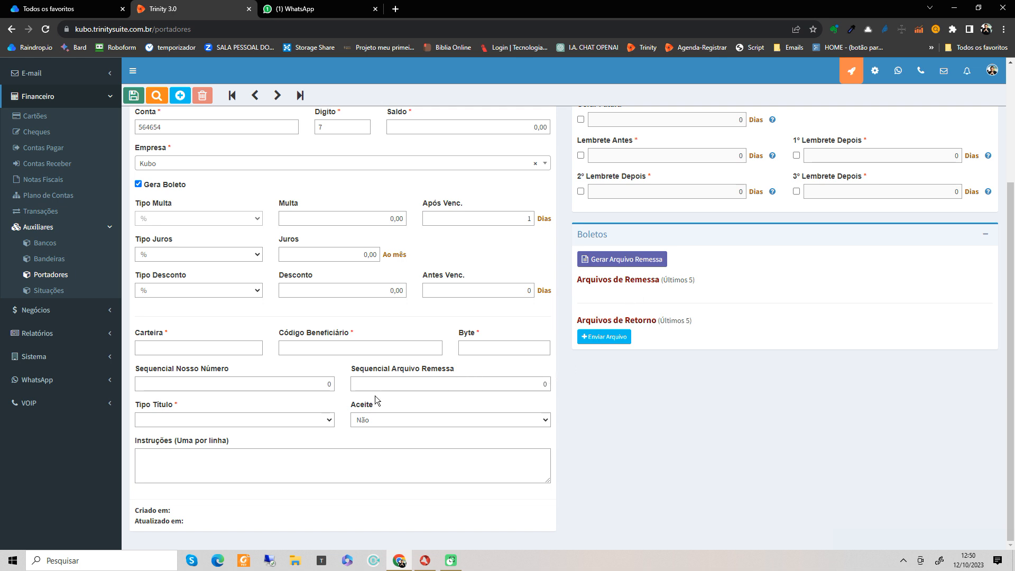
click(256, 420)
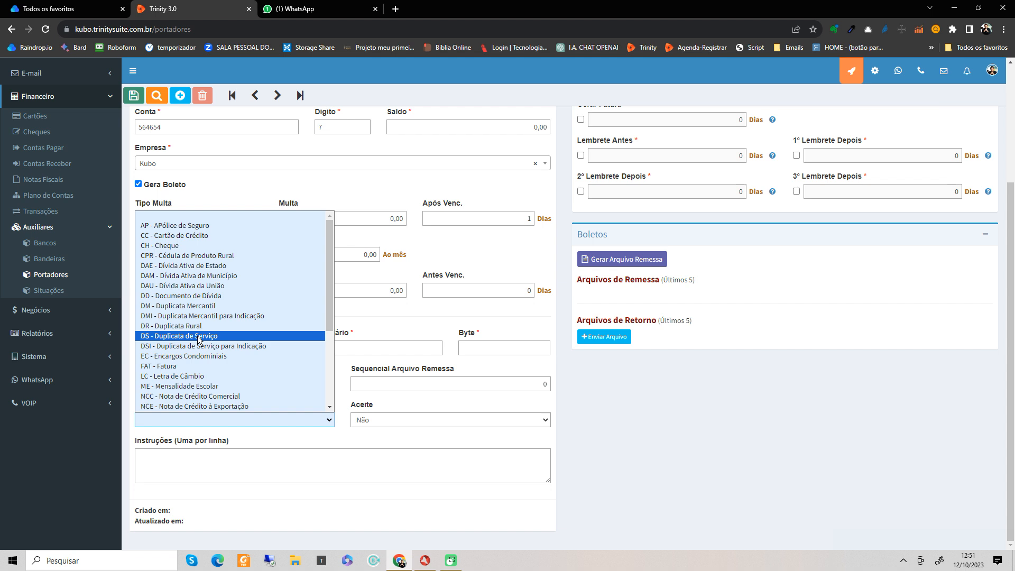
Step: Browse the title types, then close the list leaving Tipo Título empty
scroll(198, 339, down, 3)
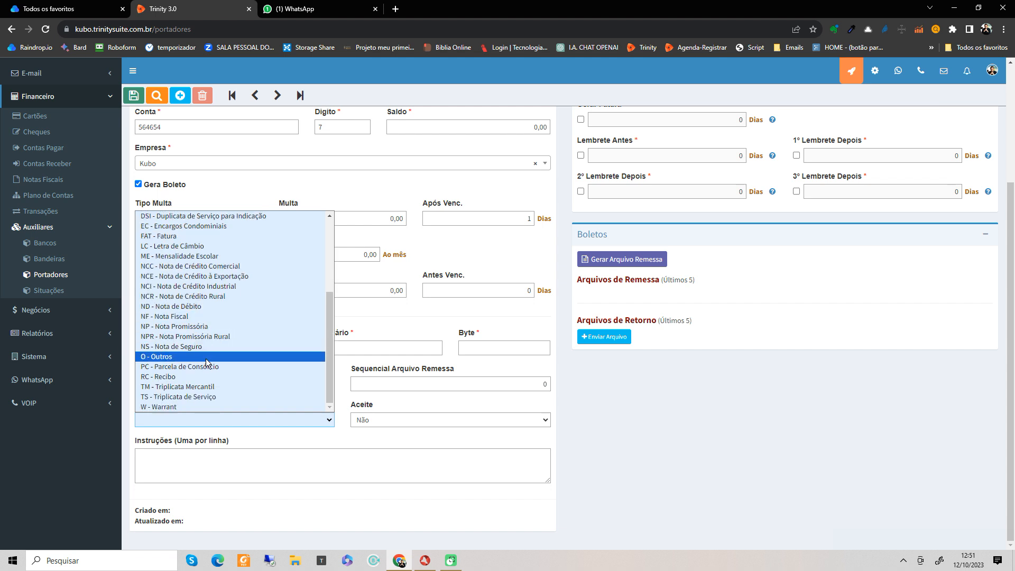
scroll(221, 340, up, 4)
scroll(221, 341, up, 1)
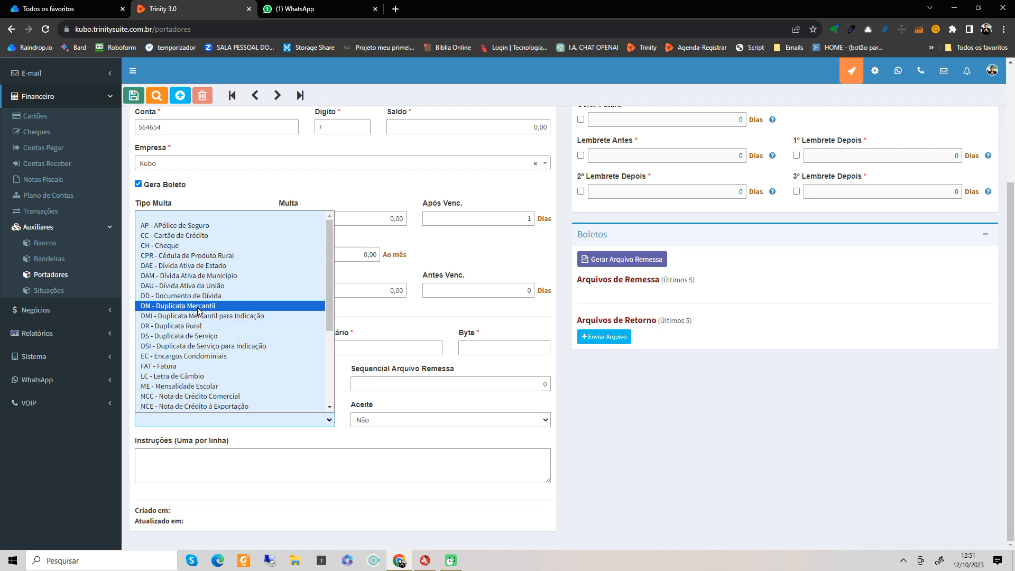
click(528, 258)
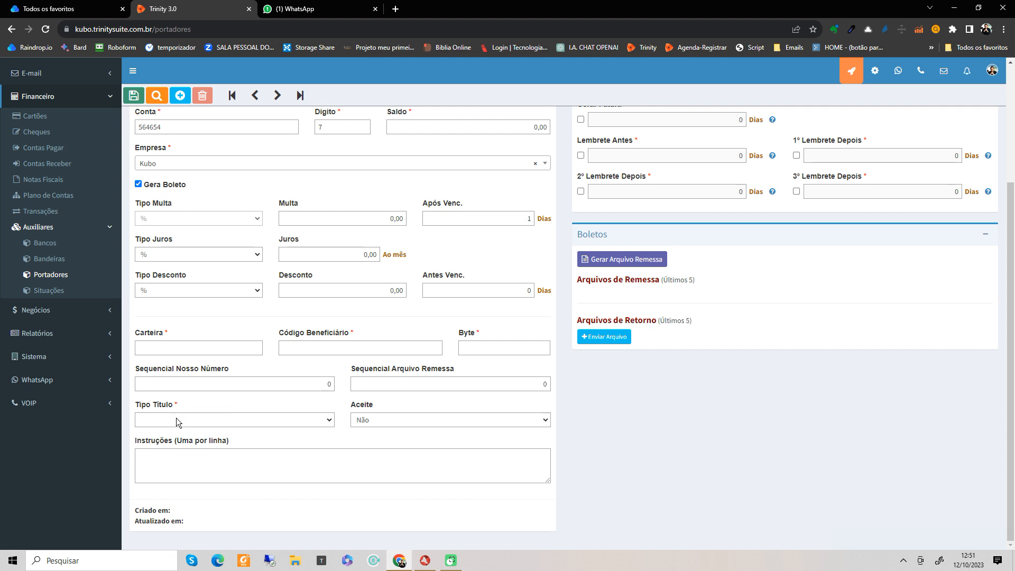
click(387, 419)
click(387, 420)
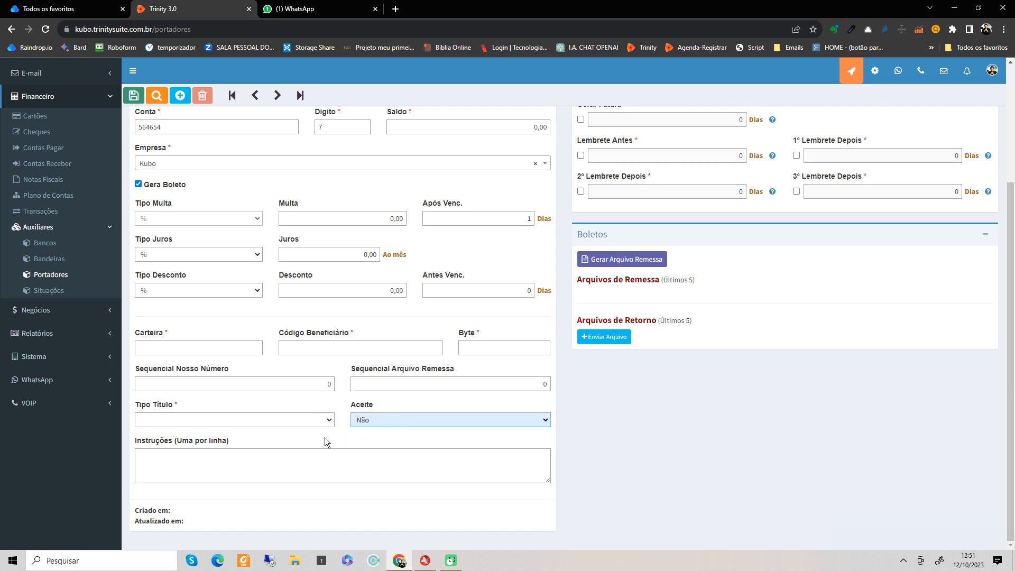
click(375, 420)
click(376, 420)
click(157, 462)
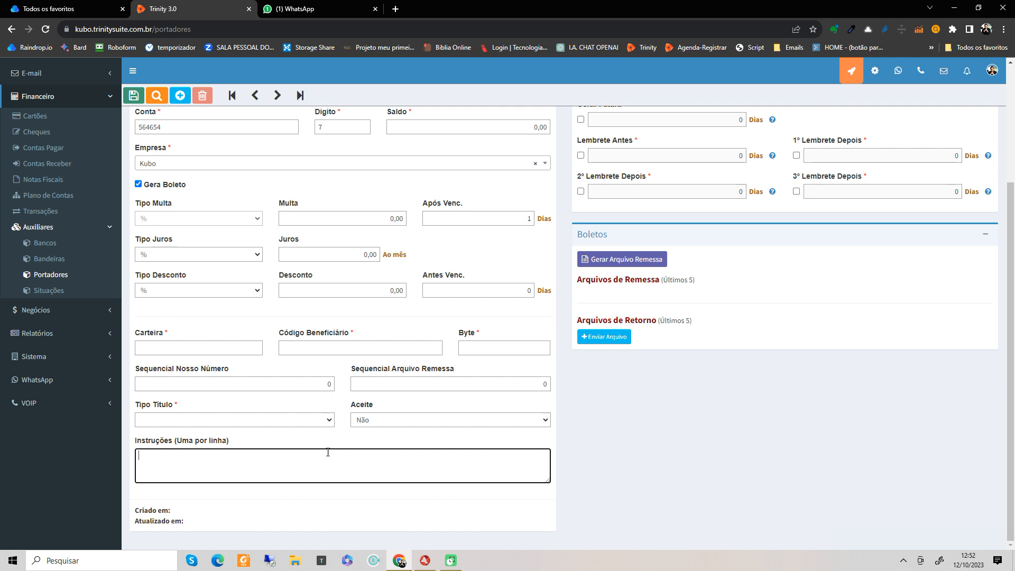
Step: Uncheck Gera Boleto on the Bradesco Investimento carrier form to hide its boleto settings
scroll(331, 445, up, 1)
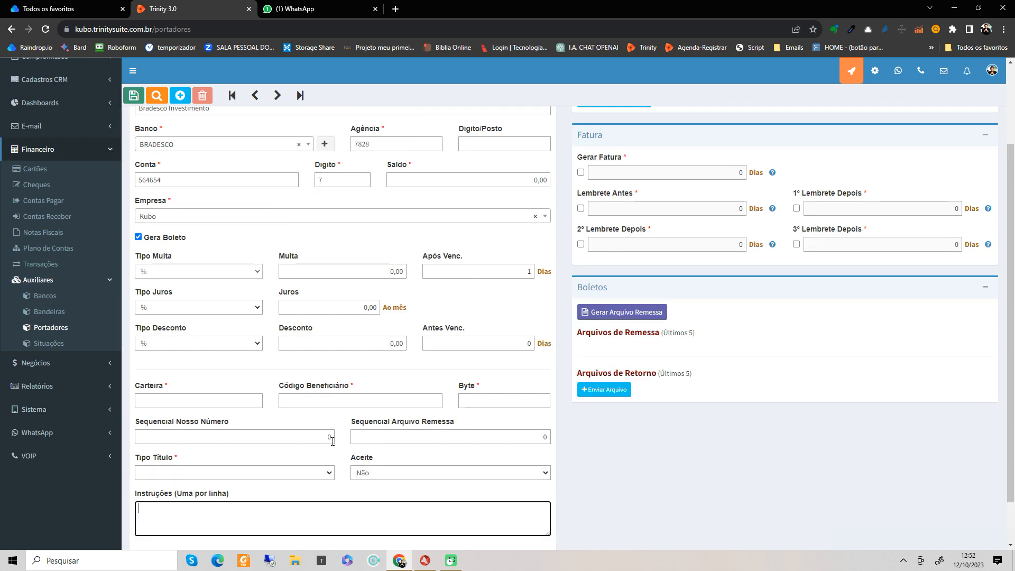
scroll(332, 444, up, 2)
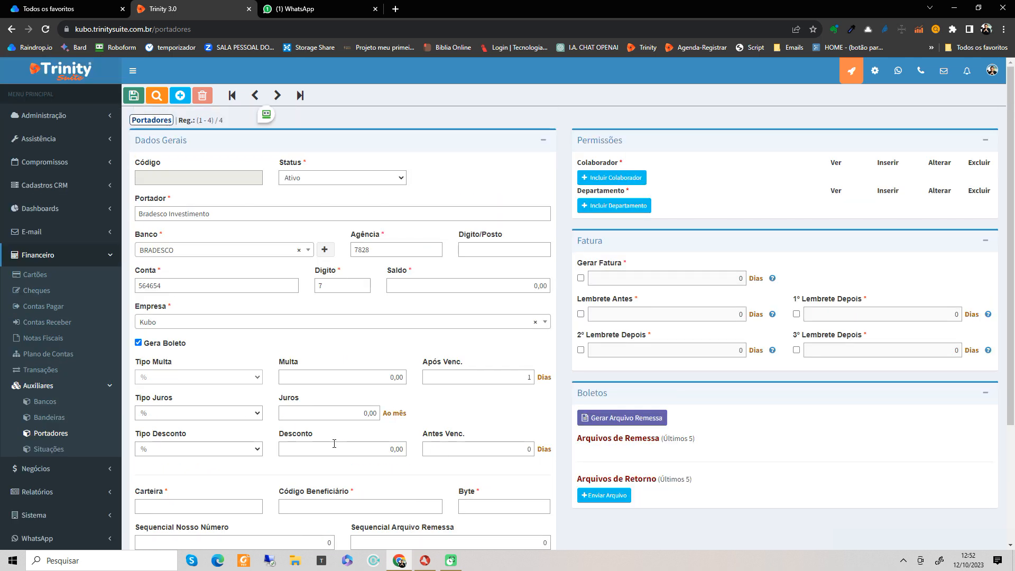
scroll(332, 447, down, 2)
scroll(334, 445, up, 1)
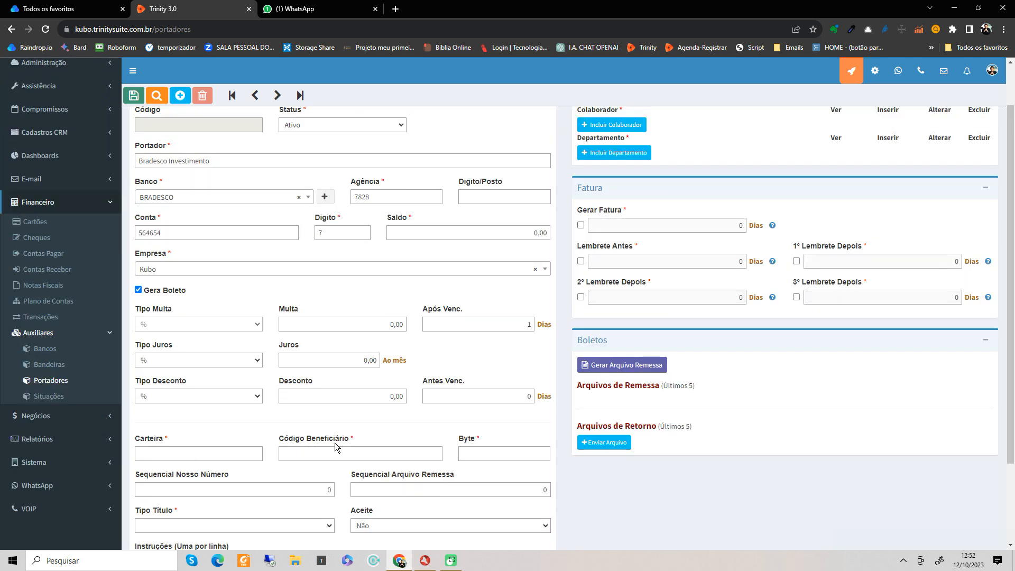
scroll(334, 443, up, 1)
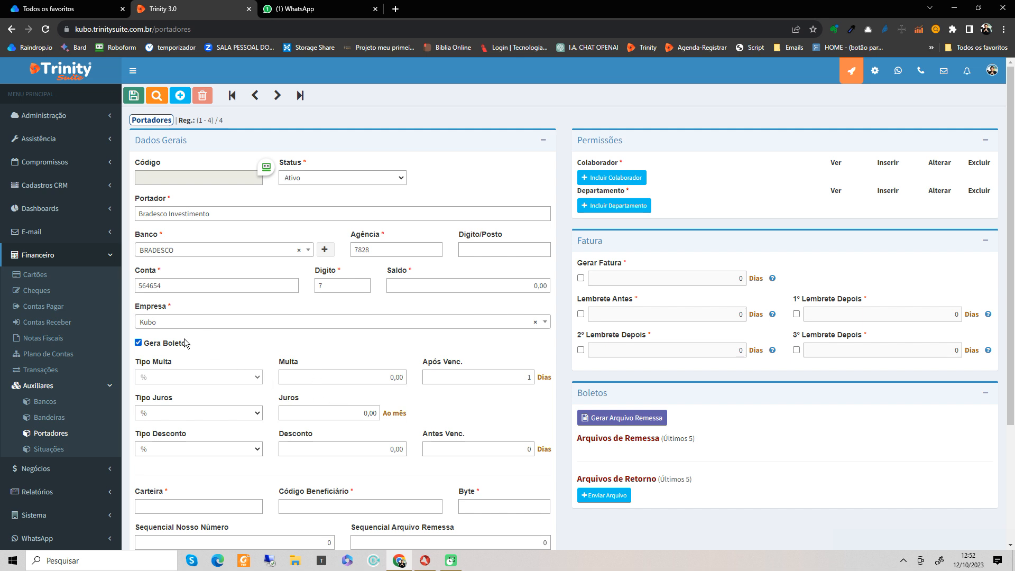
click(139, 342)
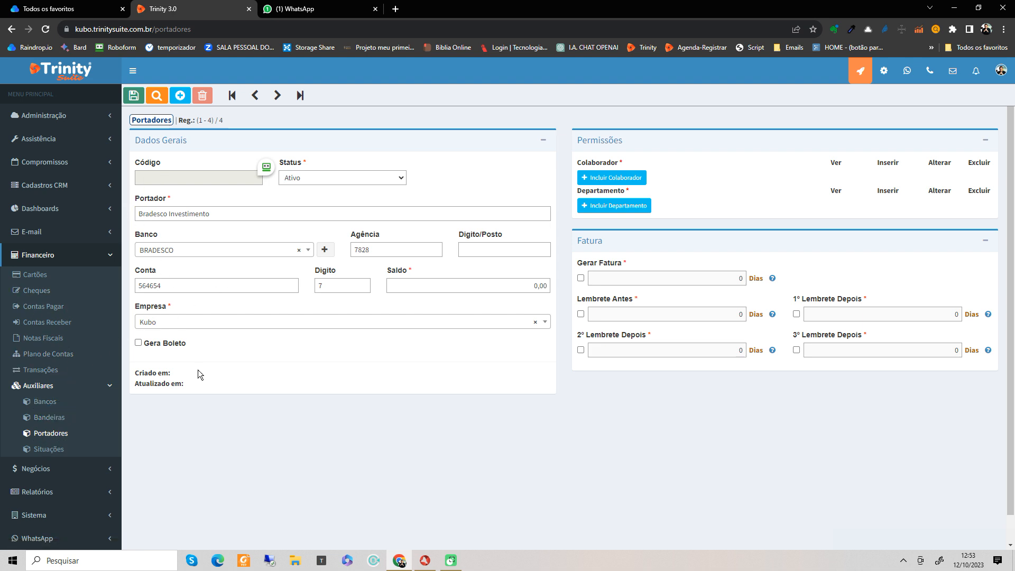
Step: Add a collaborator row and assign a user with all four permissions
click(637, 180)
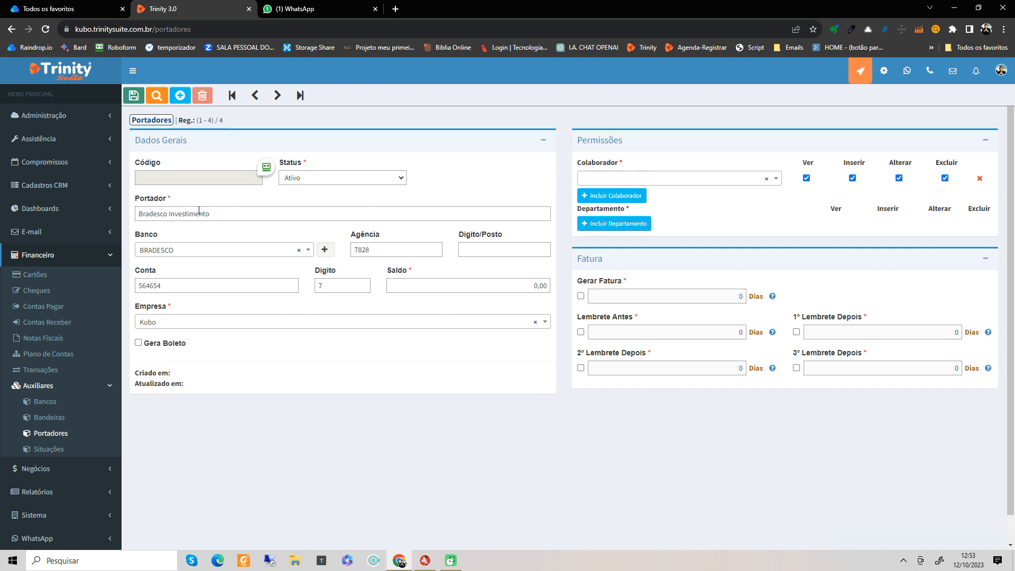
click(667, 183)
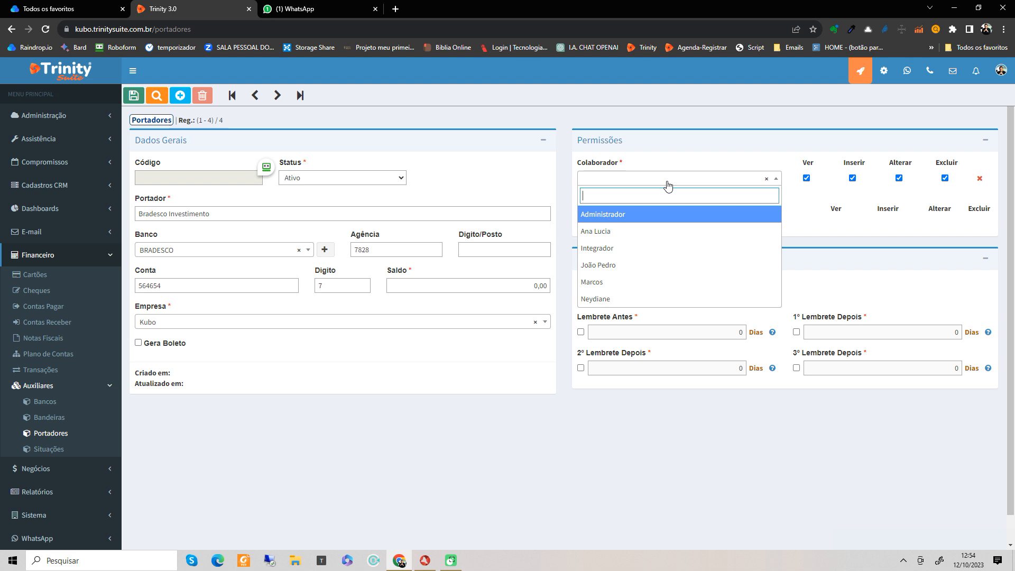
click(639, 281)
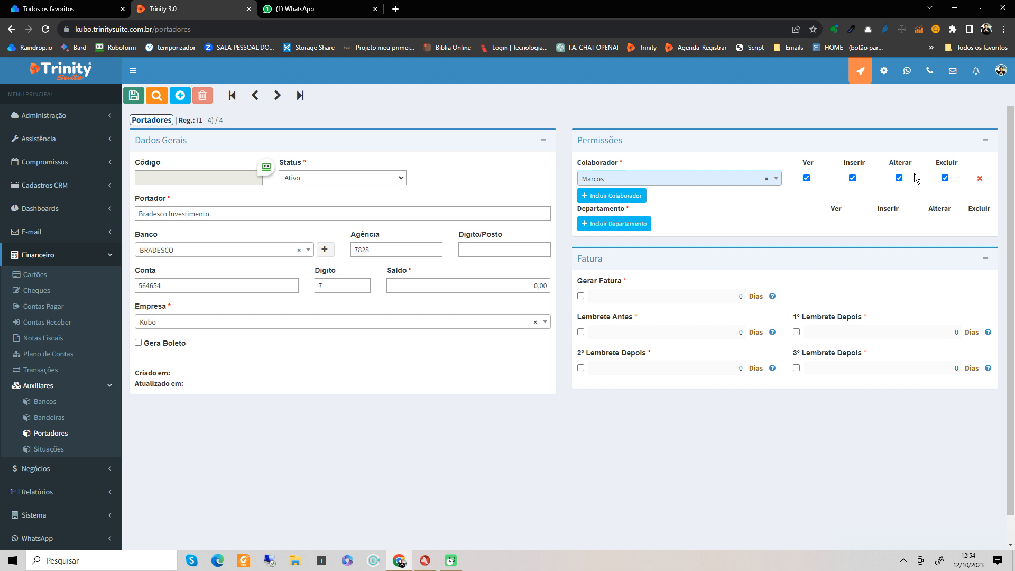
Step: Add a second collaborator with view-only access, clearing Inserir, Alterar and Excluir
click(630, 197)
click(632, 200)
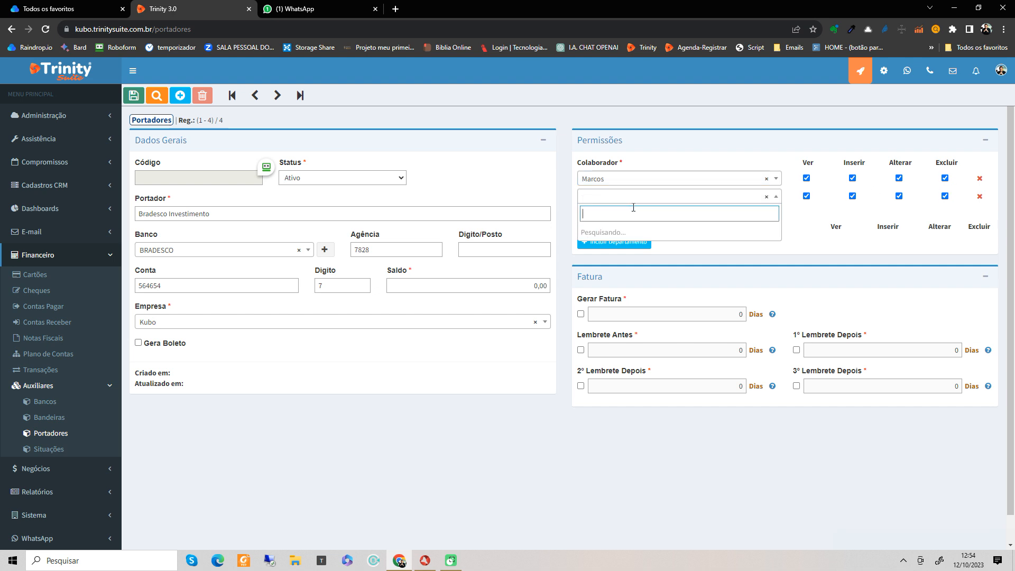
click(630, 249)
click(852, 195)
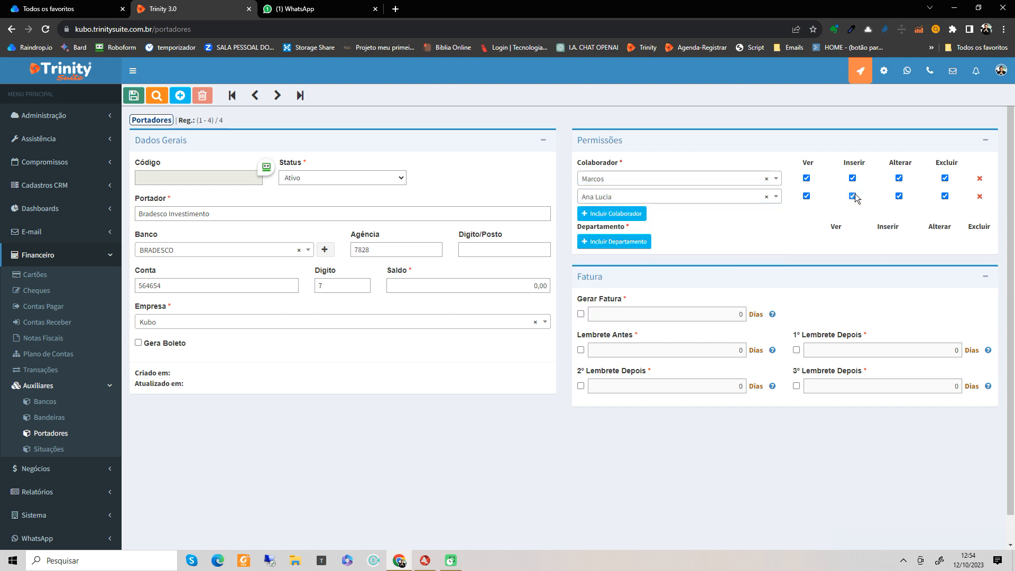
click(945, 196)
click(899, 196)
Step: Remove the extra empty third collaborator row
click(640, 215)
click(654, 221)
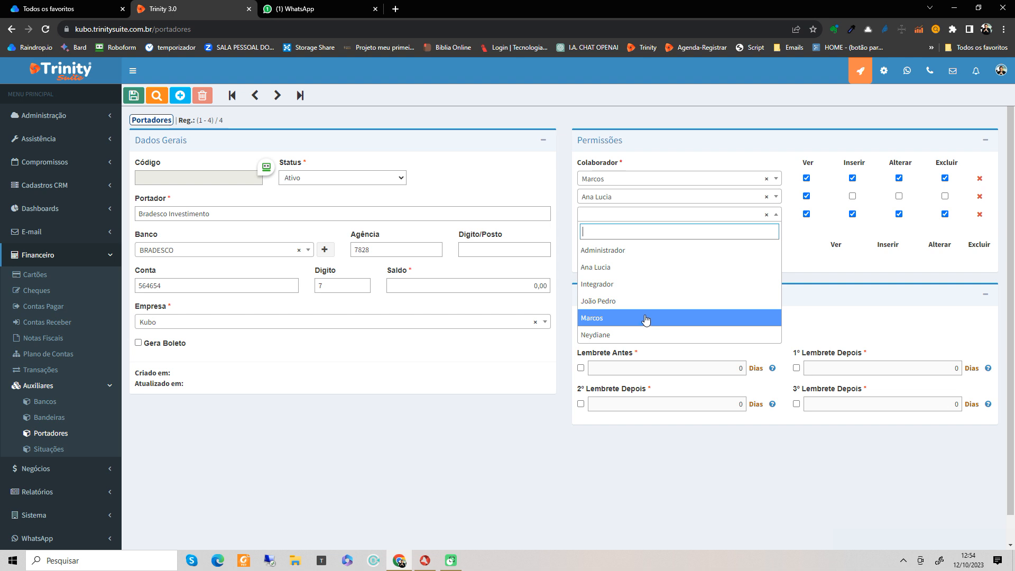
click(959, 224)
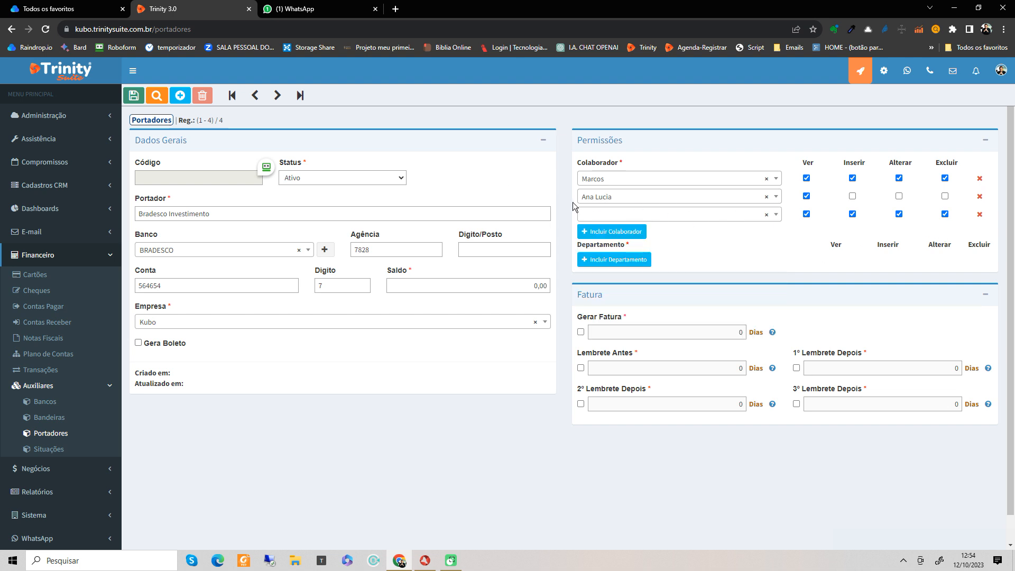
click(979, 215)
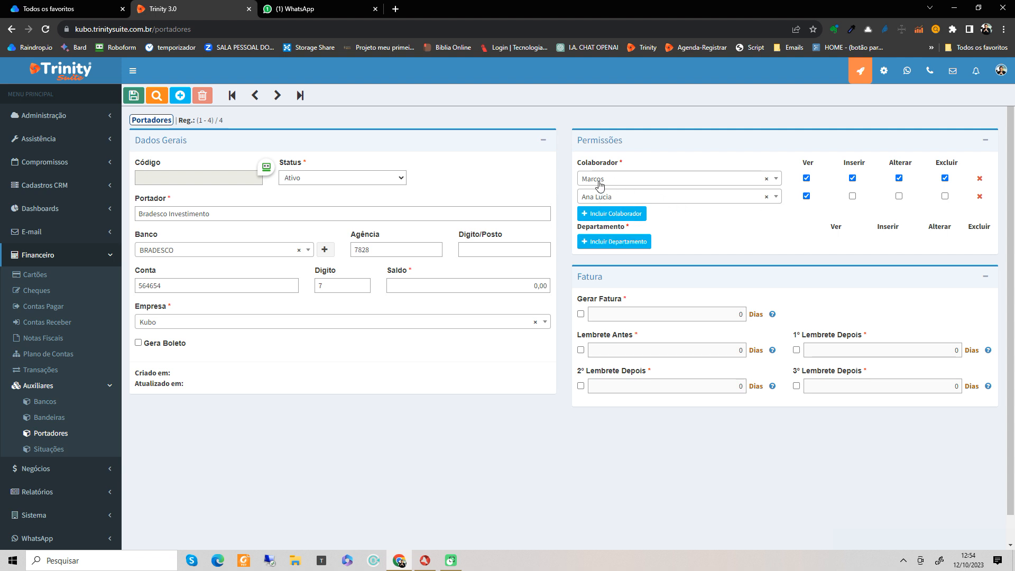
Step: Add a department permission row with all four rights and choose FINANCEIRO
click(609, 246)
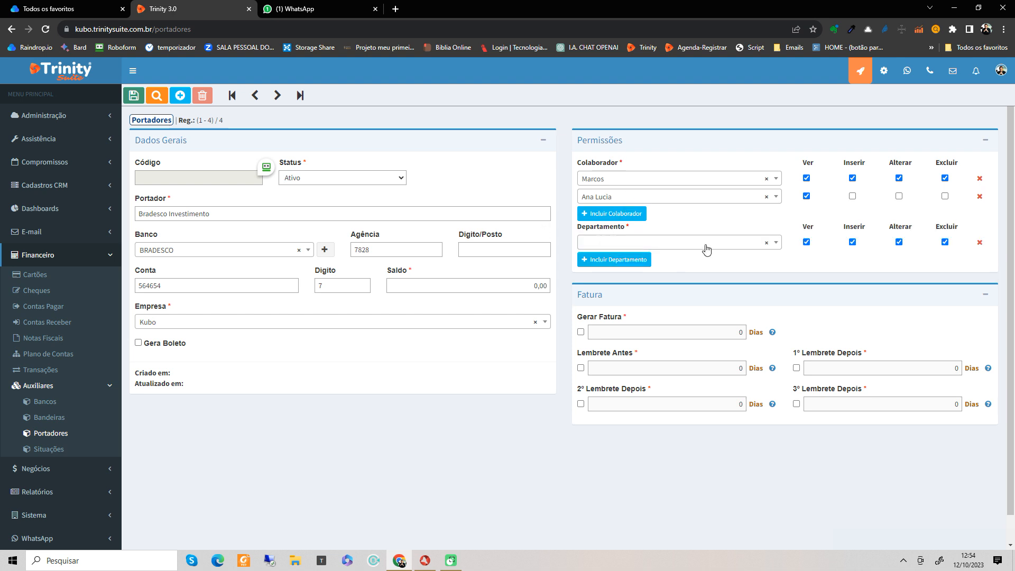
click(674, 241)
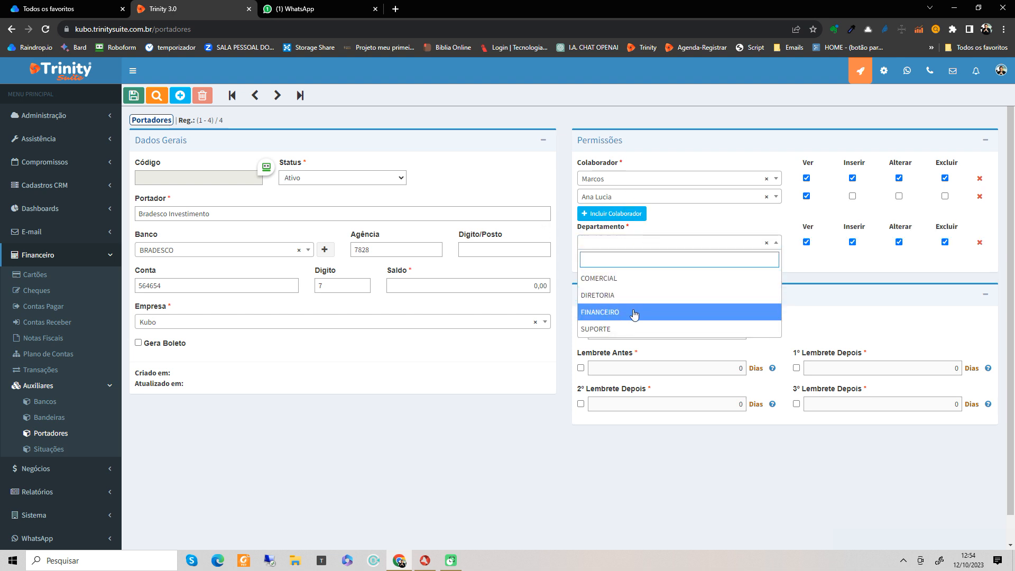
click(635, 312)
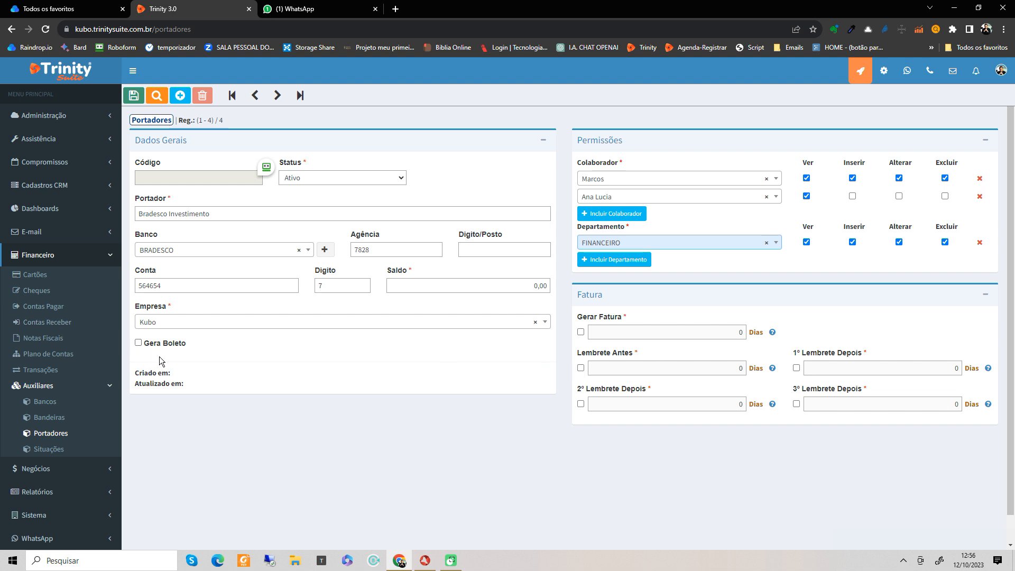
click(579, 367)
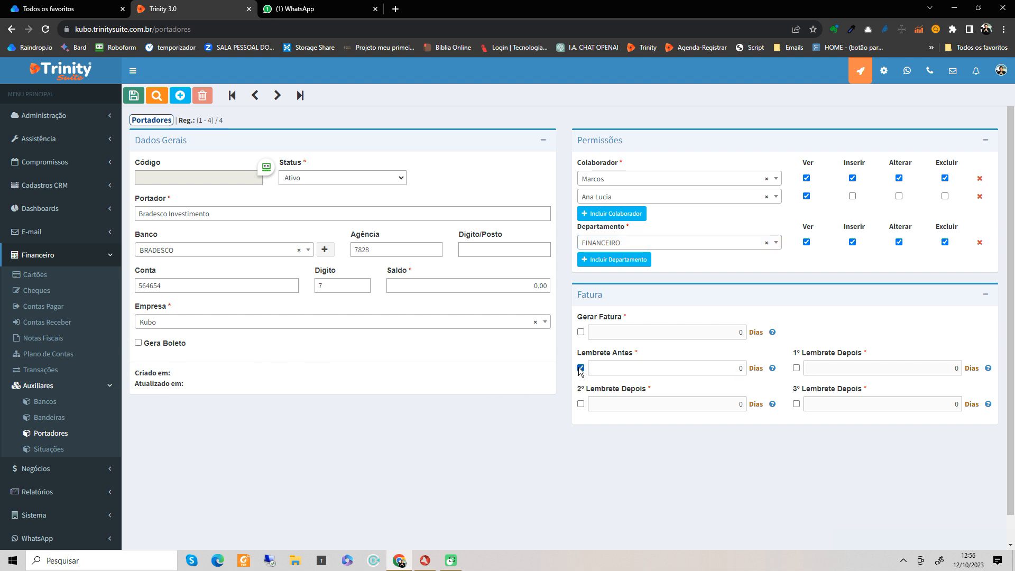
click(718, 365)
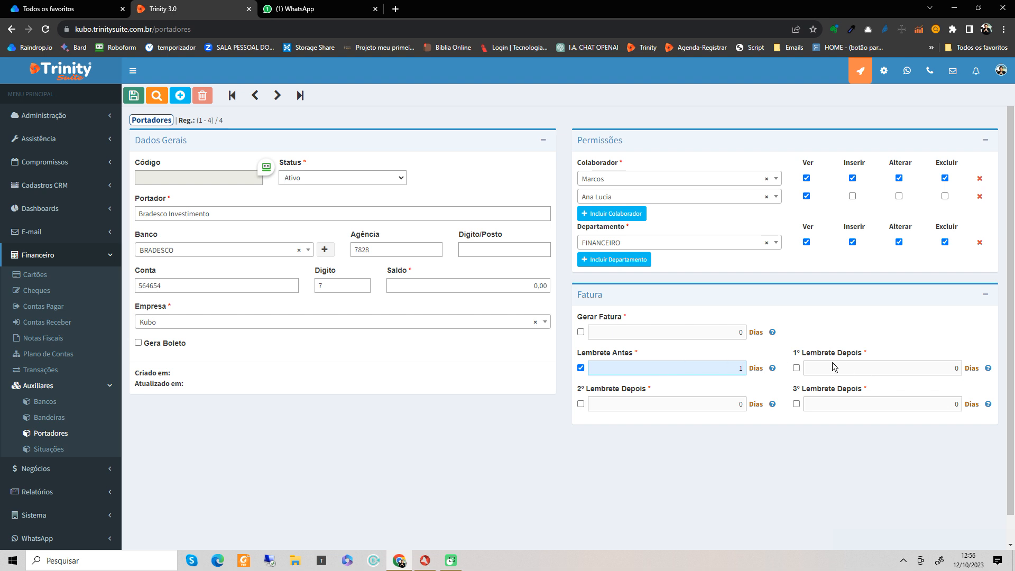
click(909, 375)
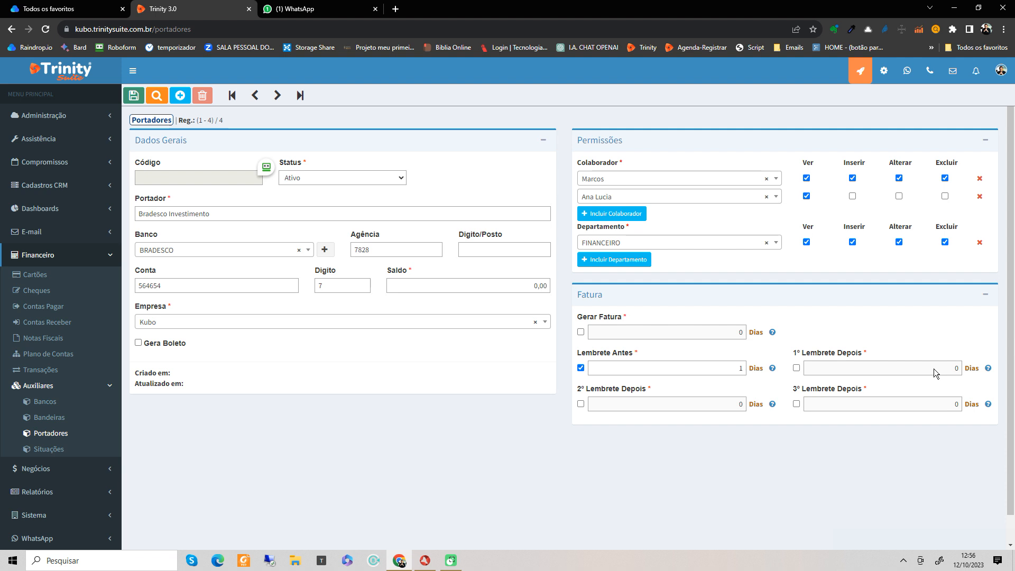
click(797, 367)
click(888, 365)
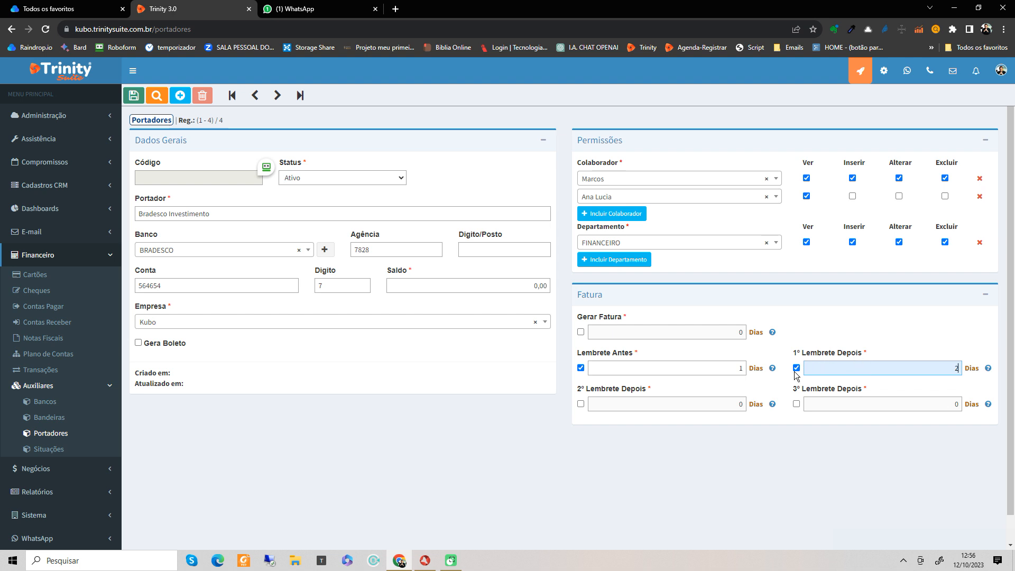
mouse_move(992, 374)
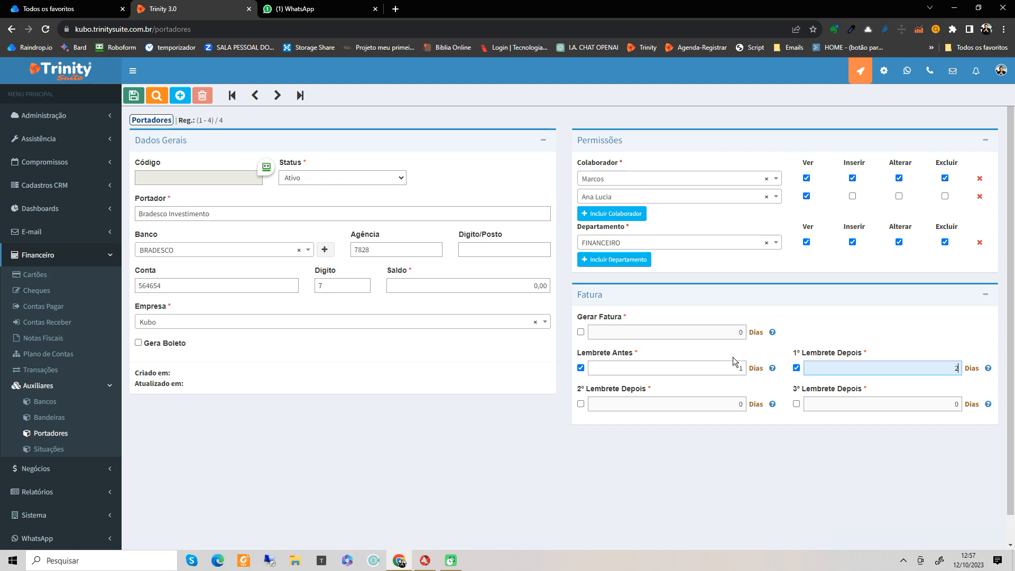
Step: Save Bradesco Investimento, open Caixa Geral, then go to Bandeiras, confirming Sim to leave unsaved
click(134, 96)
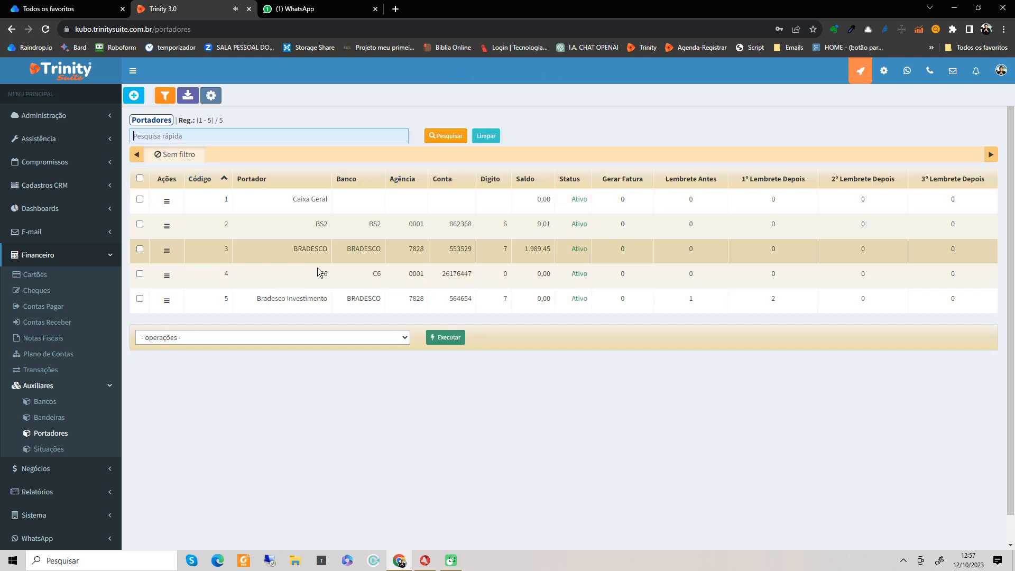
double_click(307, 200)
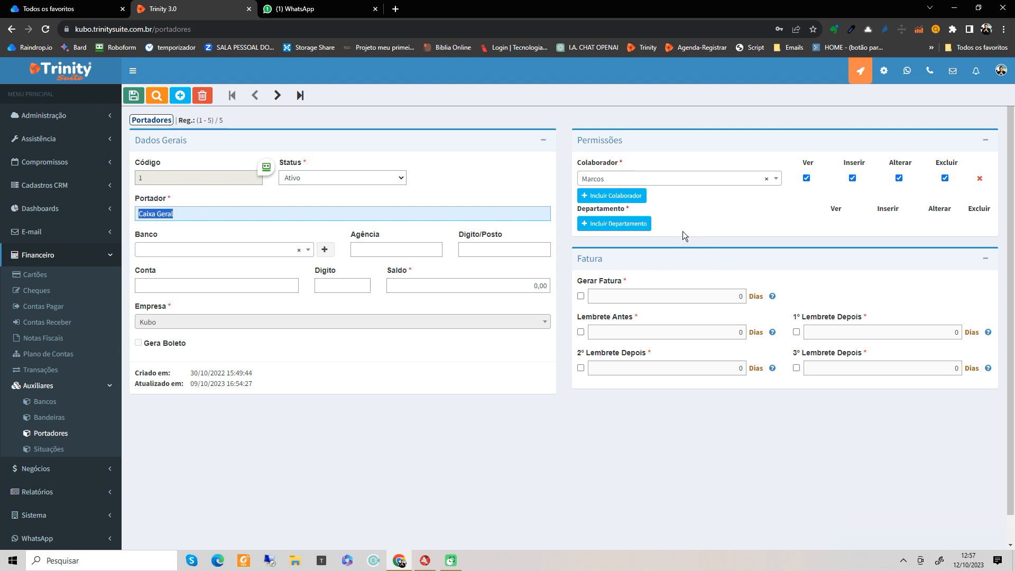
click(57, 418)
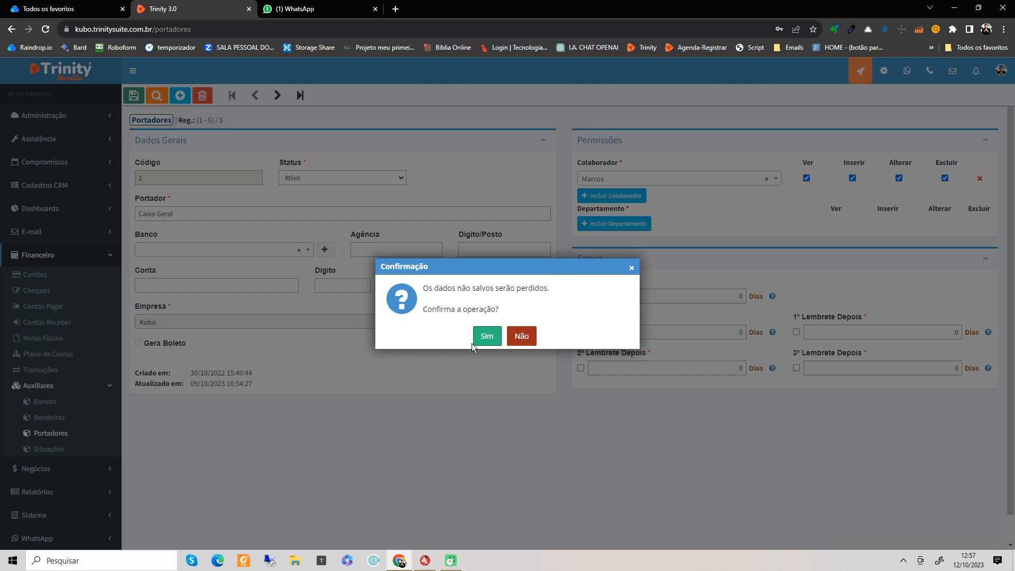
click(481, 337)
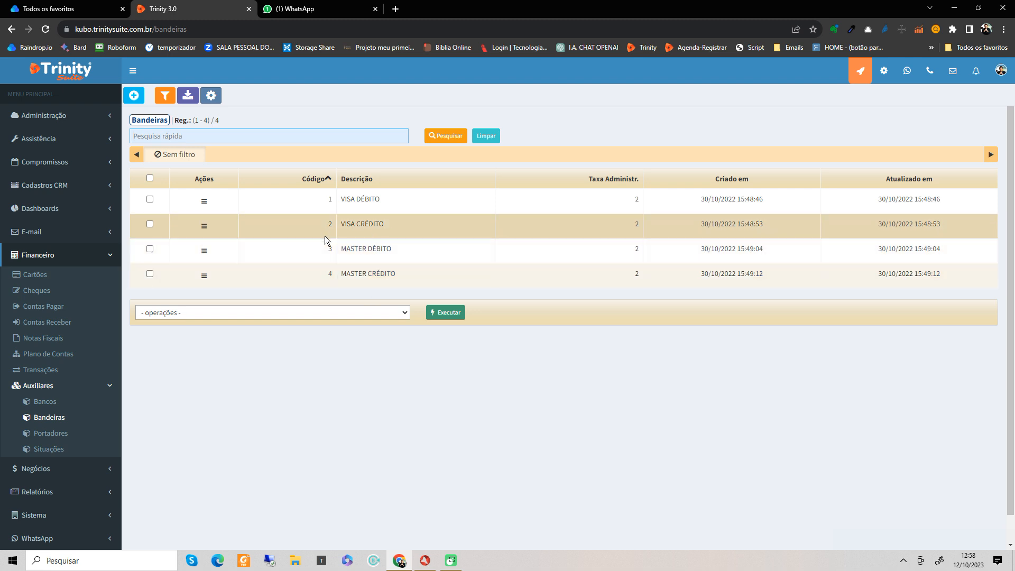
click(366, 206)
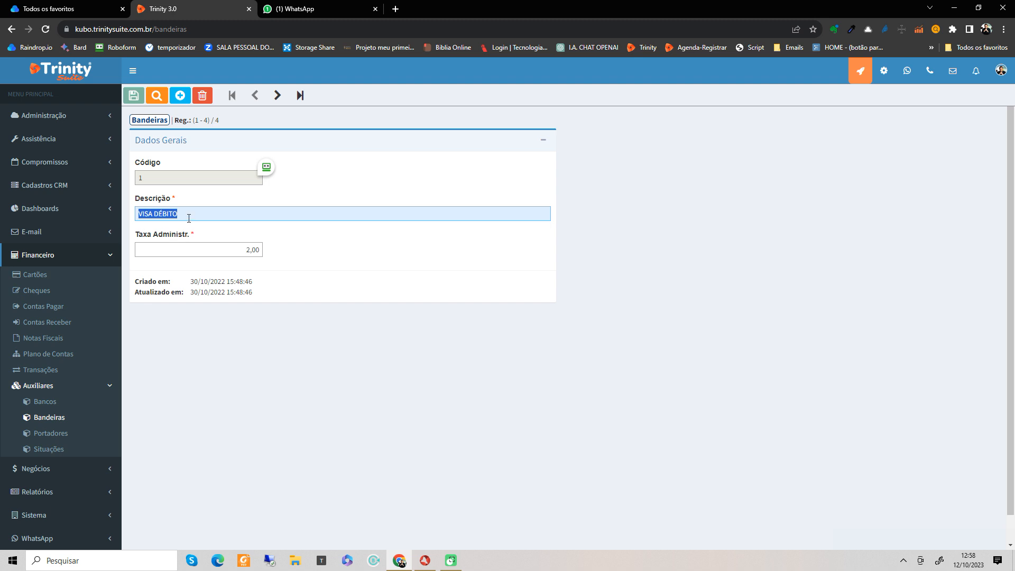
click(192, 245)
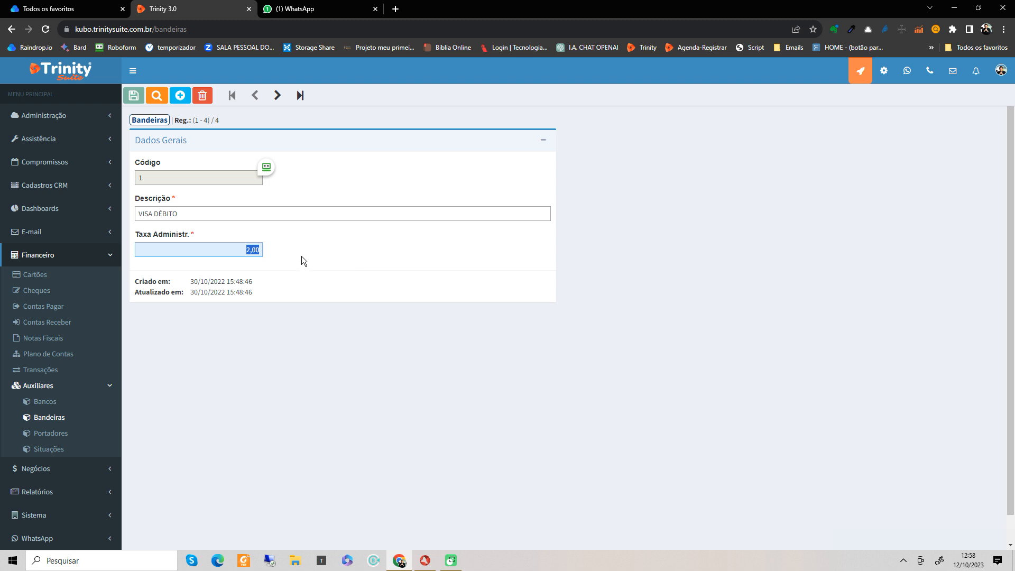
click(303, 238)
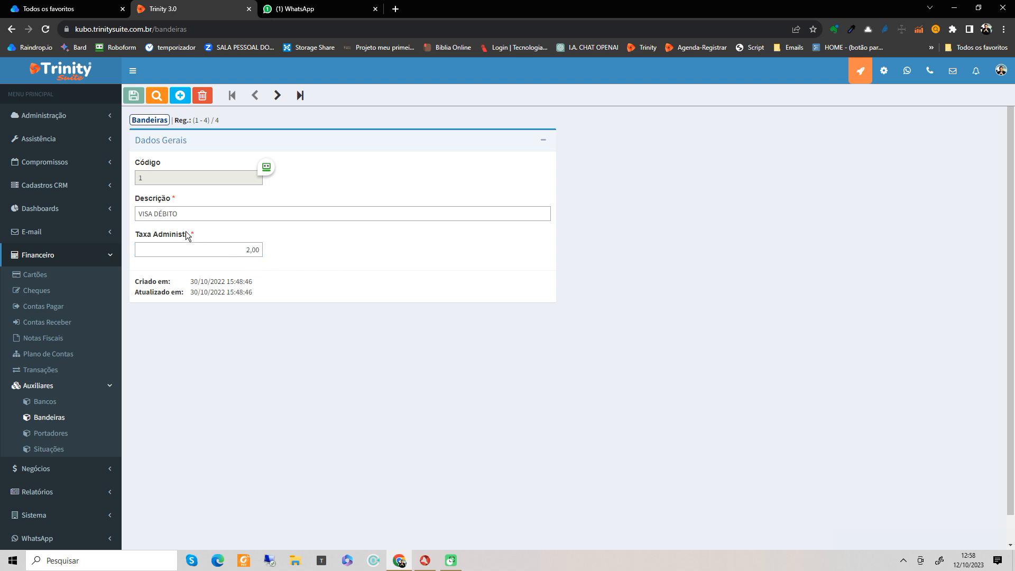
click(187, 213)
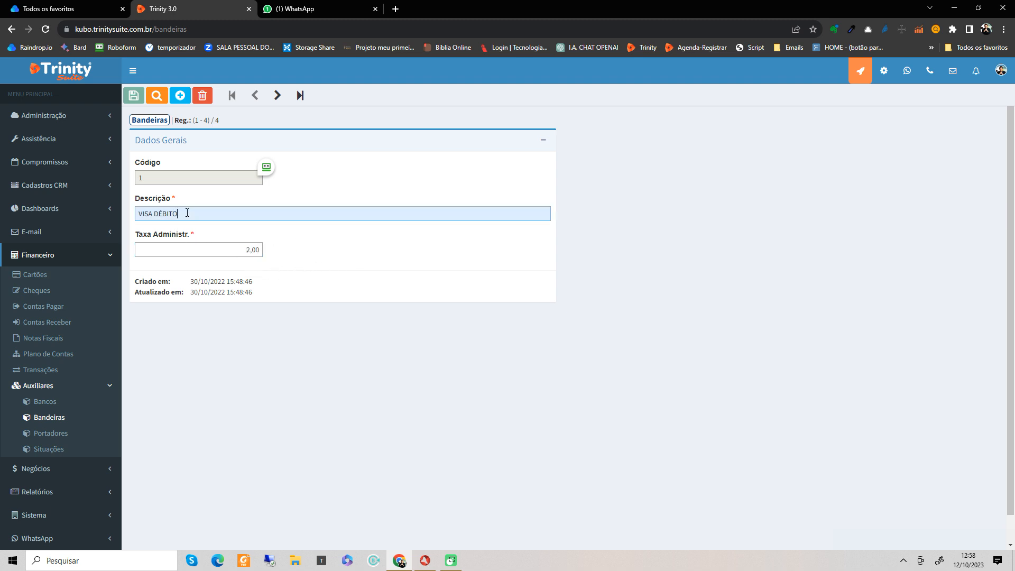
click(224, 252)
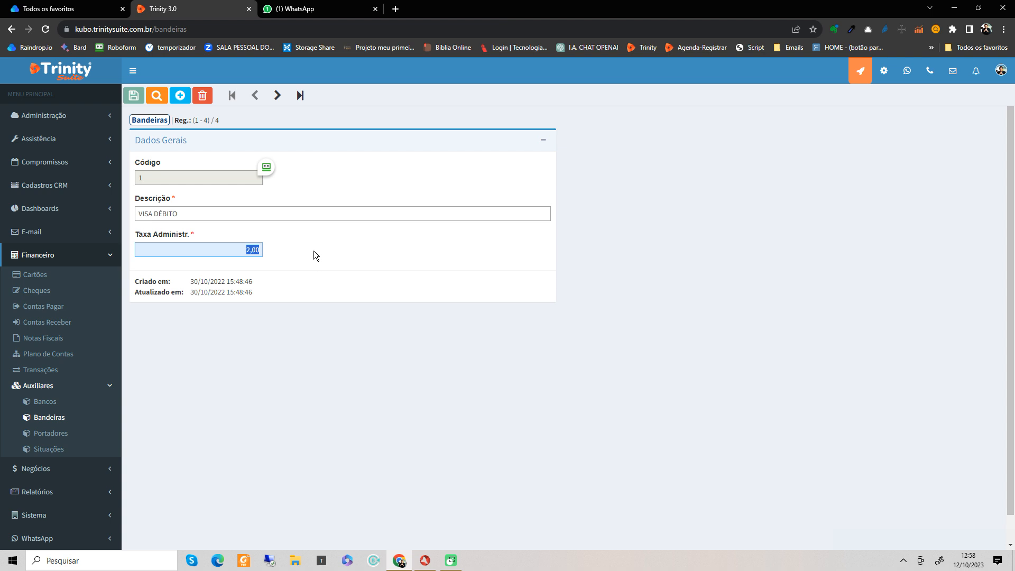
click(157, 99)
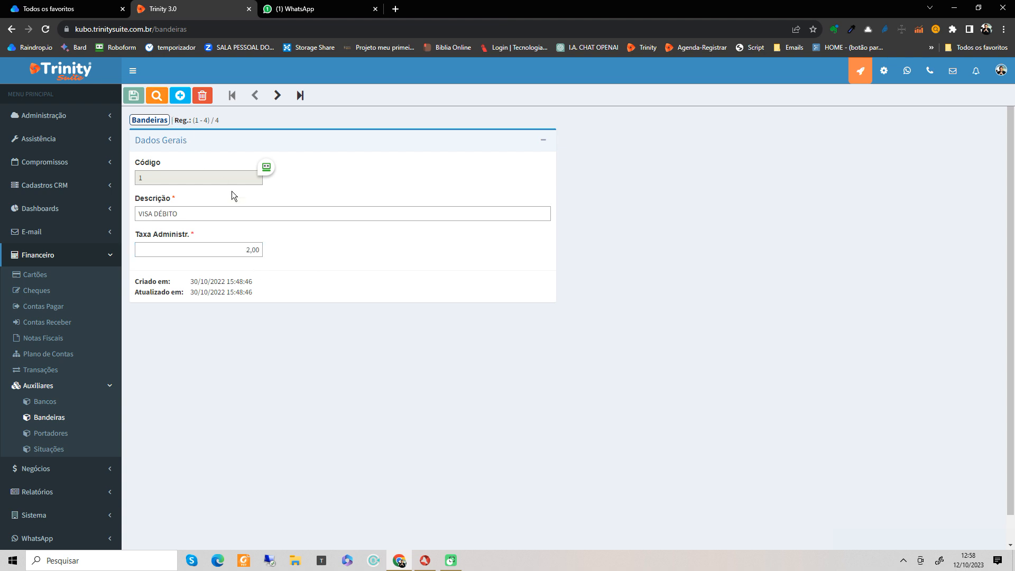
click(157, 98)
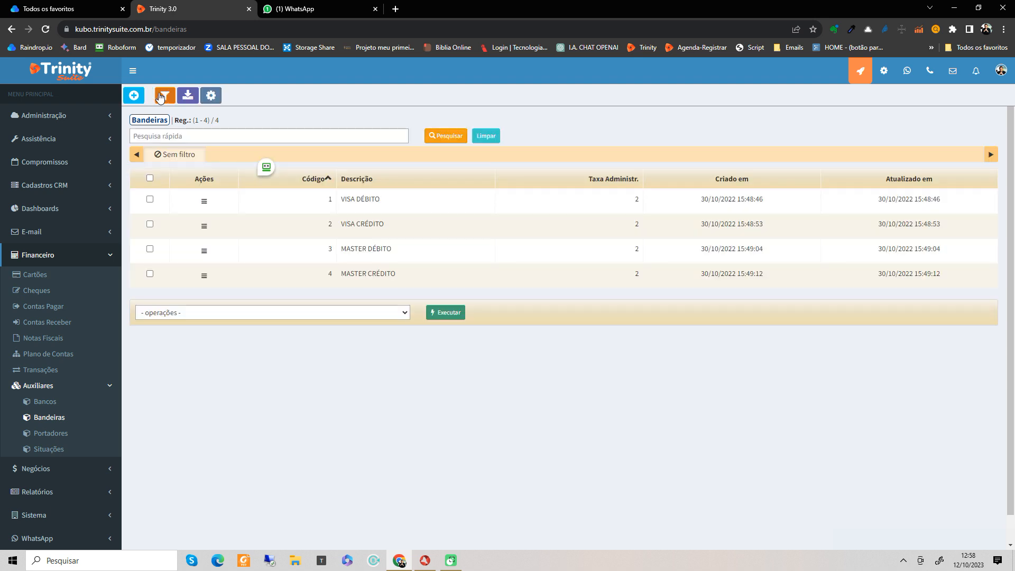
double_click(366, 222)
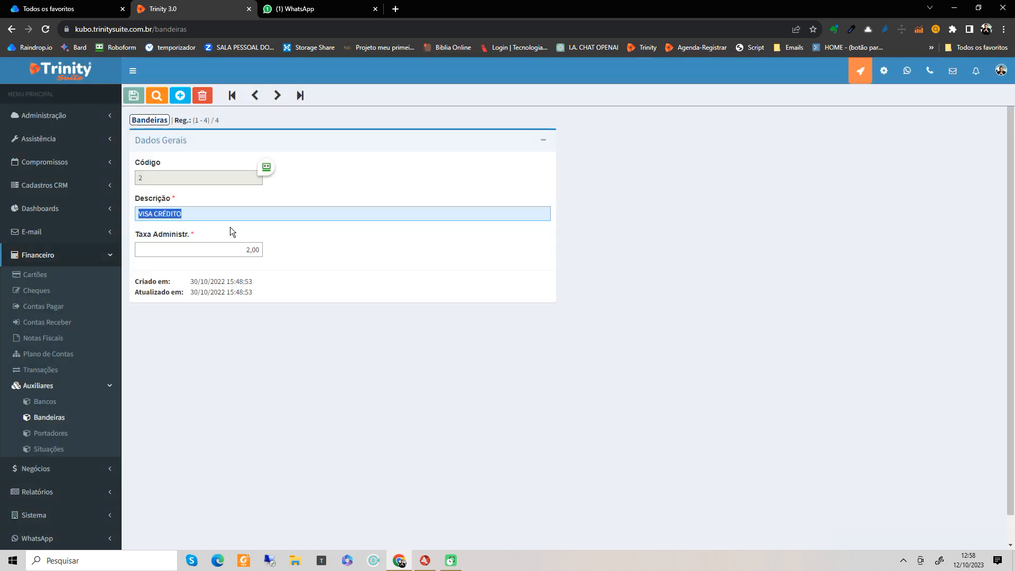
click(242, 251)
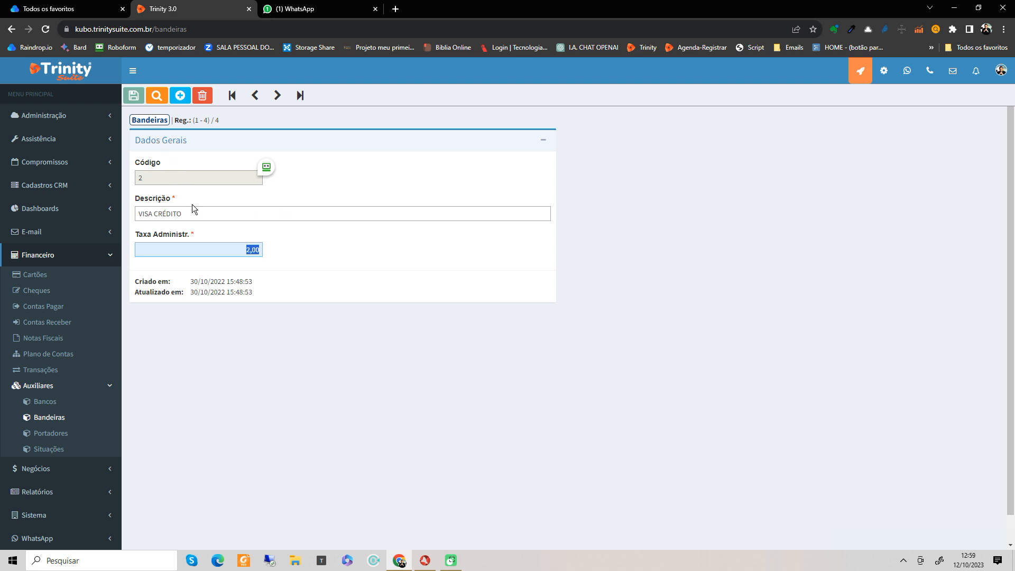
click(285, 212)
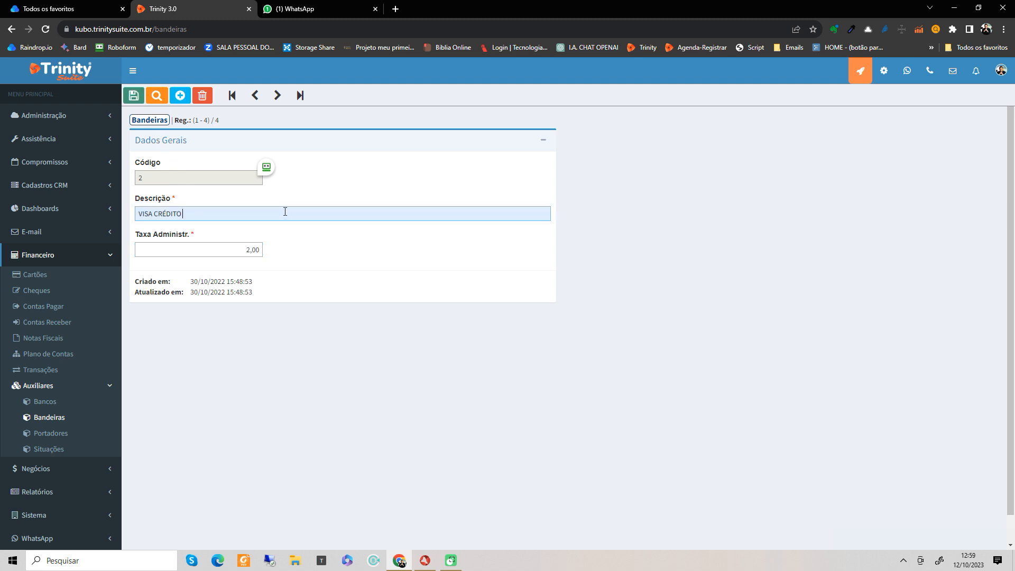
text(1x)
key(BackSpace)
text(X)
key(BackSpace)
key(BackSpace)
text(2X)
drag(183, 214, 232, 215)
text(ATÉ )
text(3)
text( PARCL)
key(BackSpace)
key(BackSpace)
key(BackSpace)
key(BackSpace)
key(BackSpace)
text(X)
key(BackSpace)
text(3X ATÉ 5X)
click(180, 97)
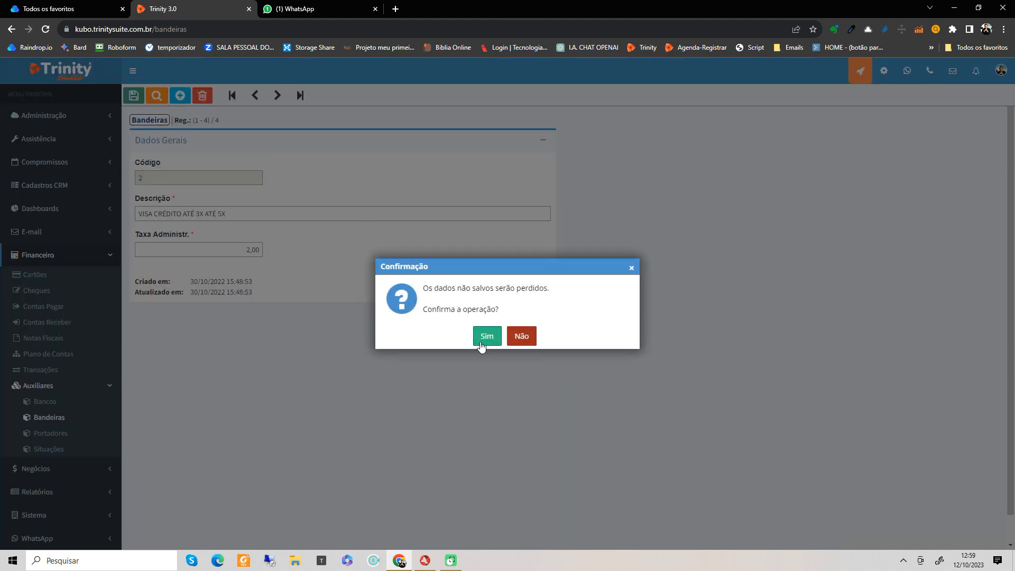
click(485, 338)
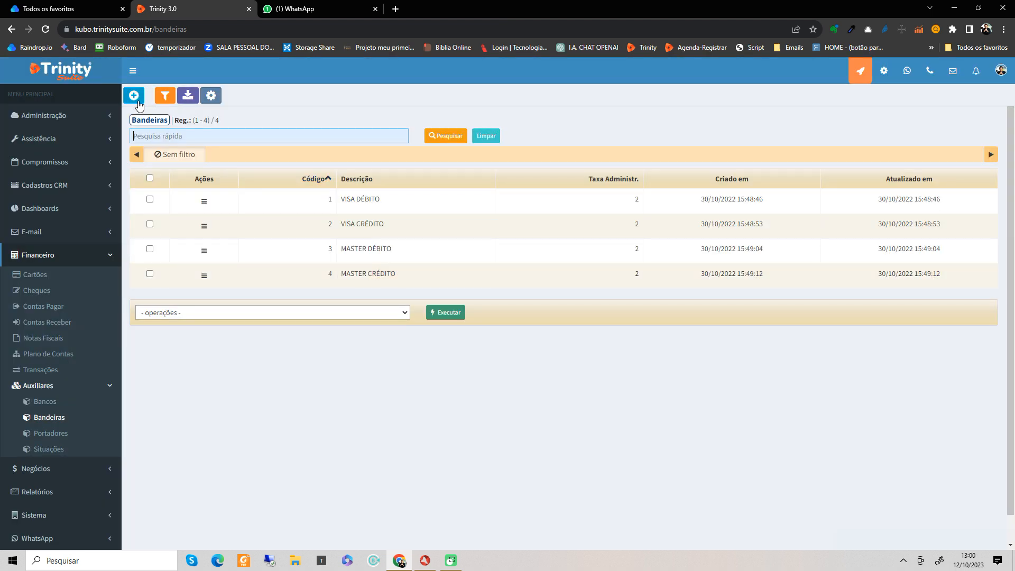
Step: Create and save card brand CIELO DÉBITO with a 1,5 administration fee, then return to the list
click(137, 101)
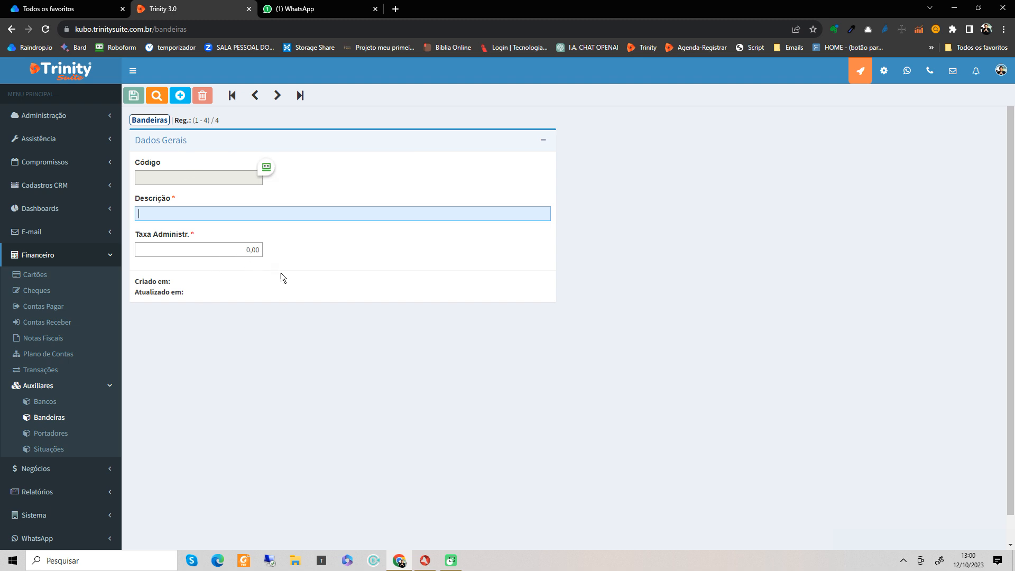
text(CIELO DÉBITO)
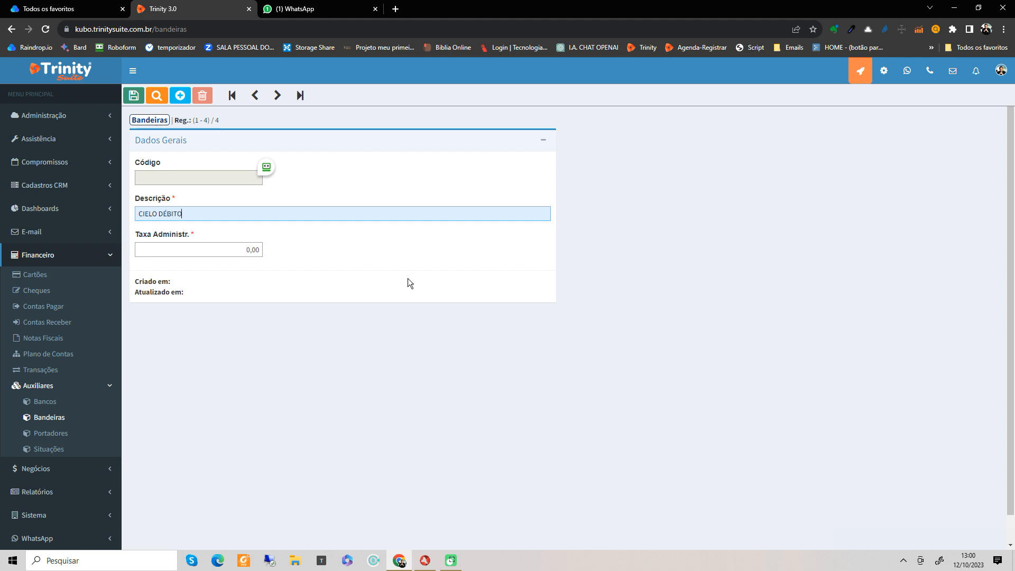
click(244, 247)
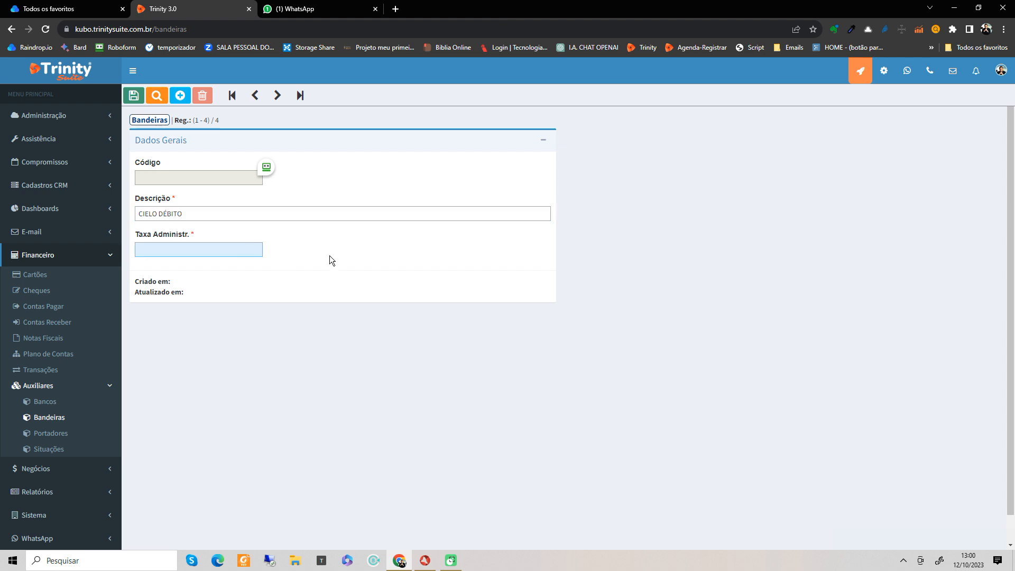
text(1,5)
click(134, 96)
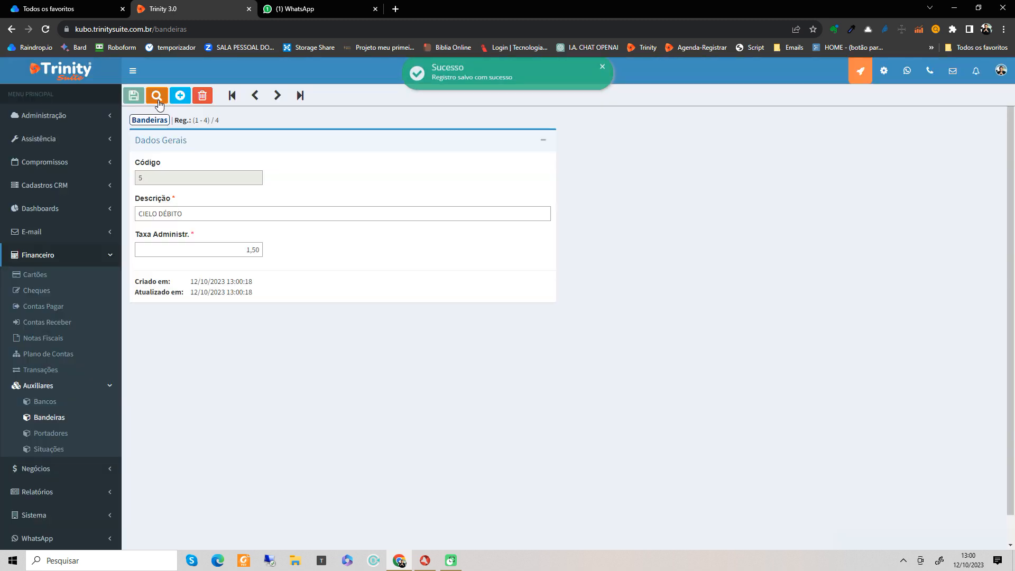
click(157, 98)
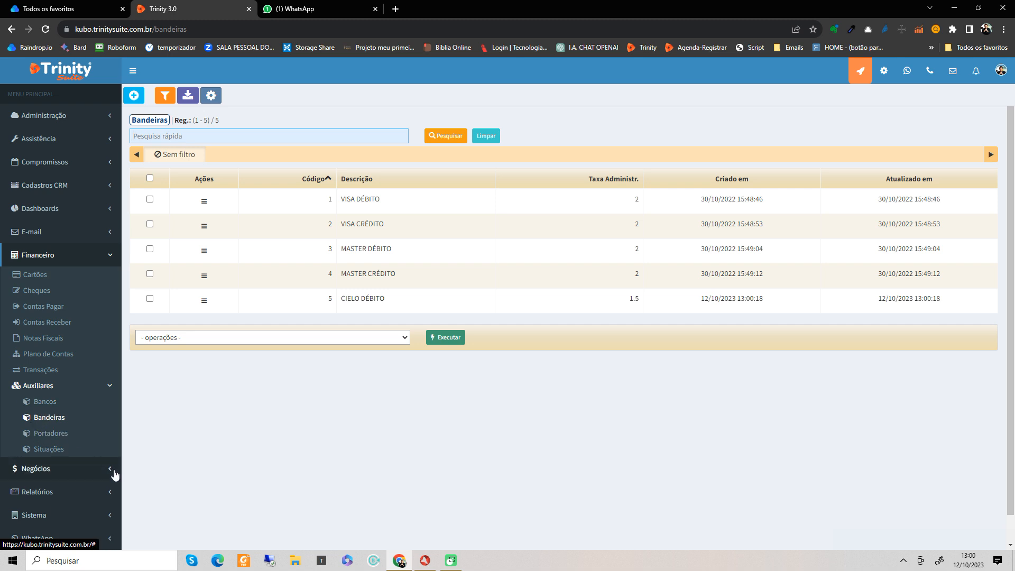
click(111, 389)
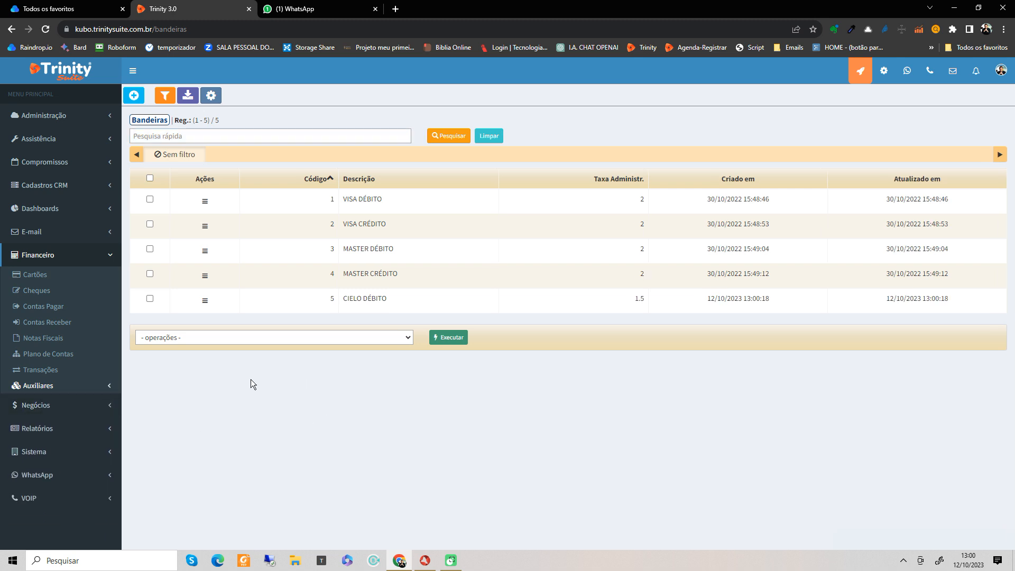